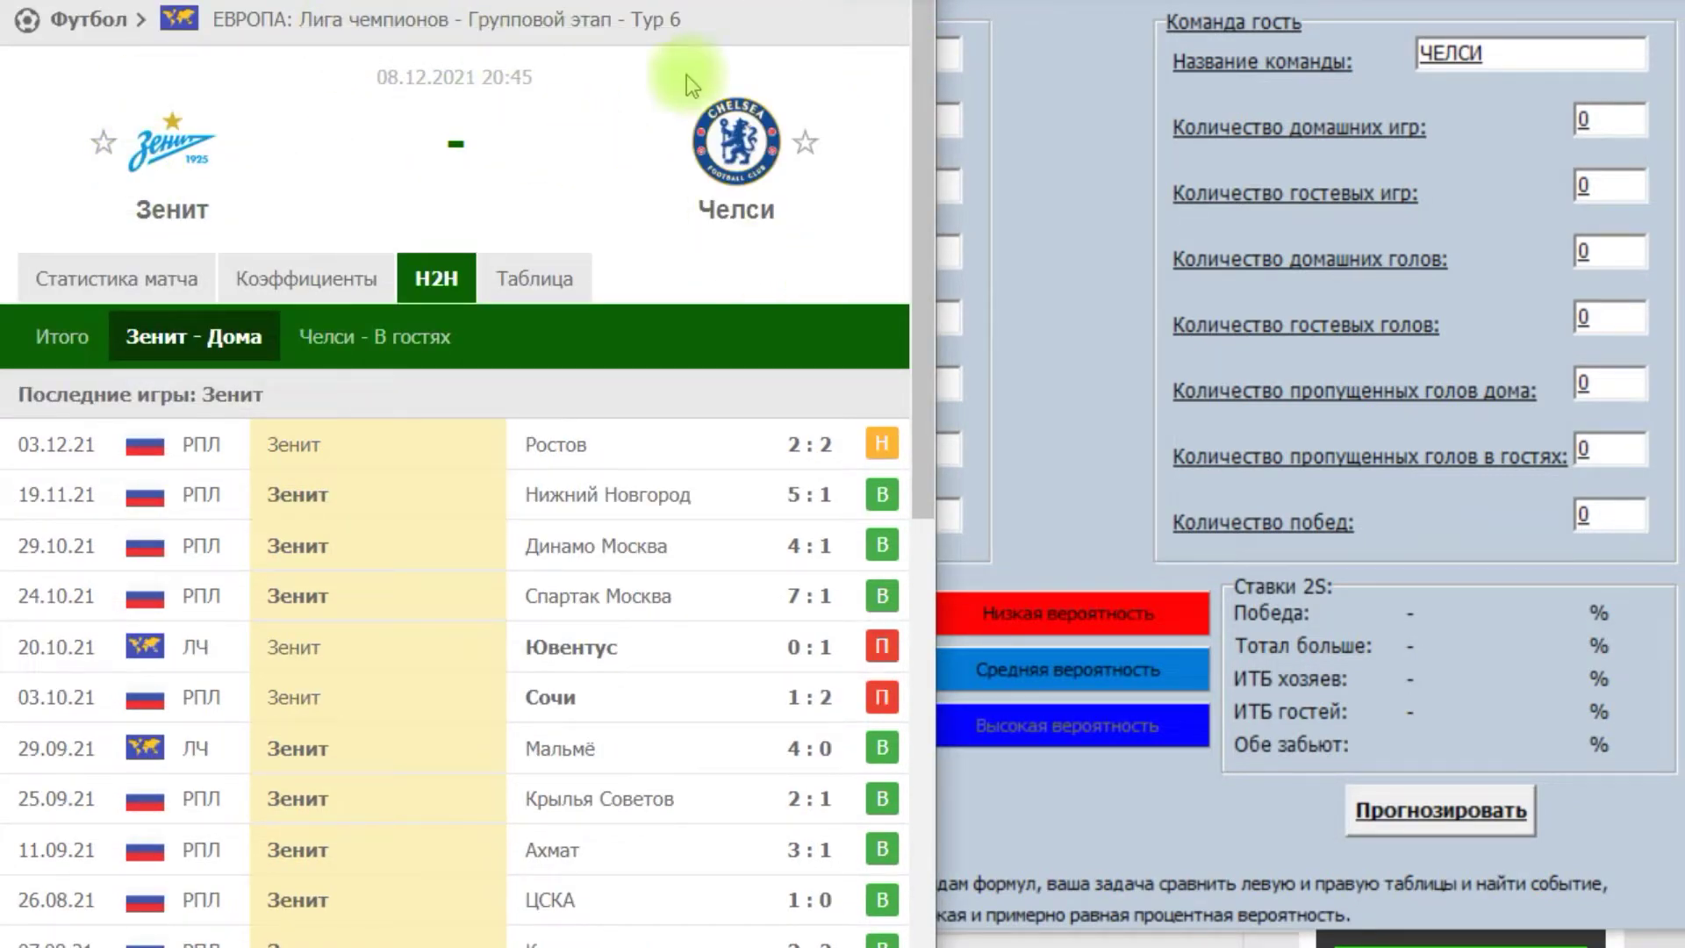
Step: Enter 15 as the number of home games for the host team Зенит
mouse_move(929, 86)
left_mouse_down()
mouse_move(928, 156)
mouse_move(928, 76)
left_mouse_up()
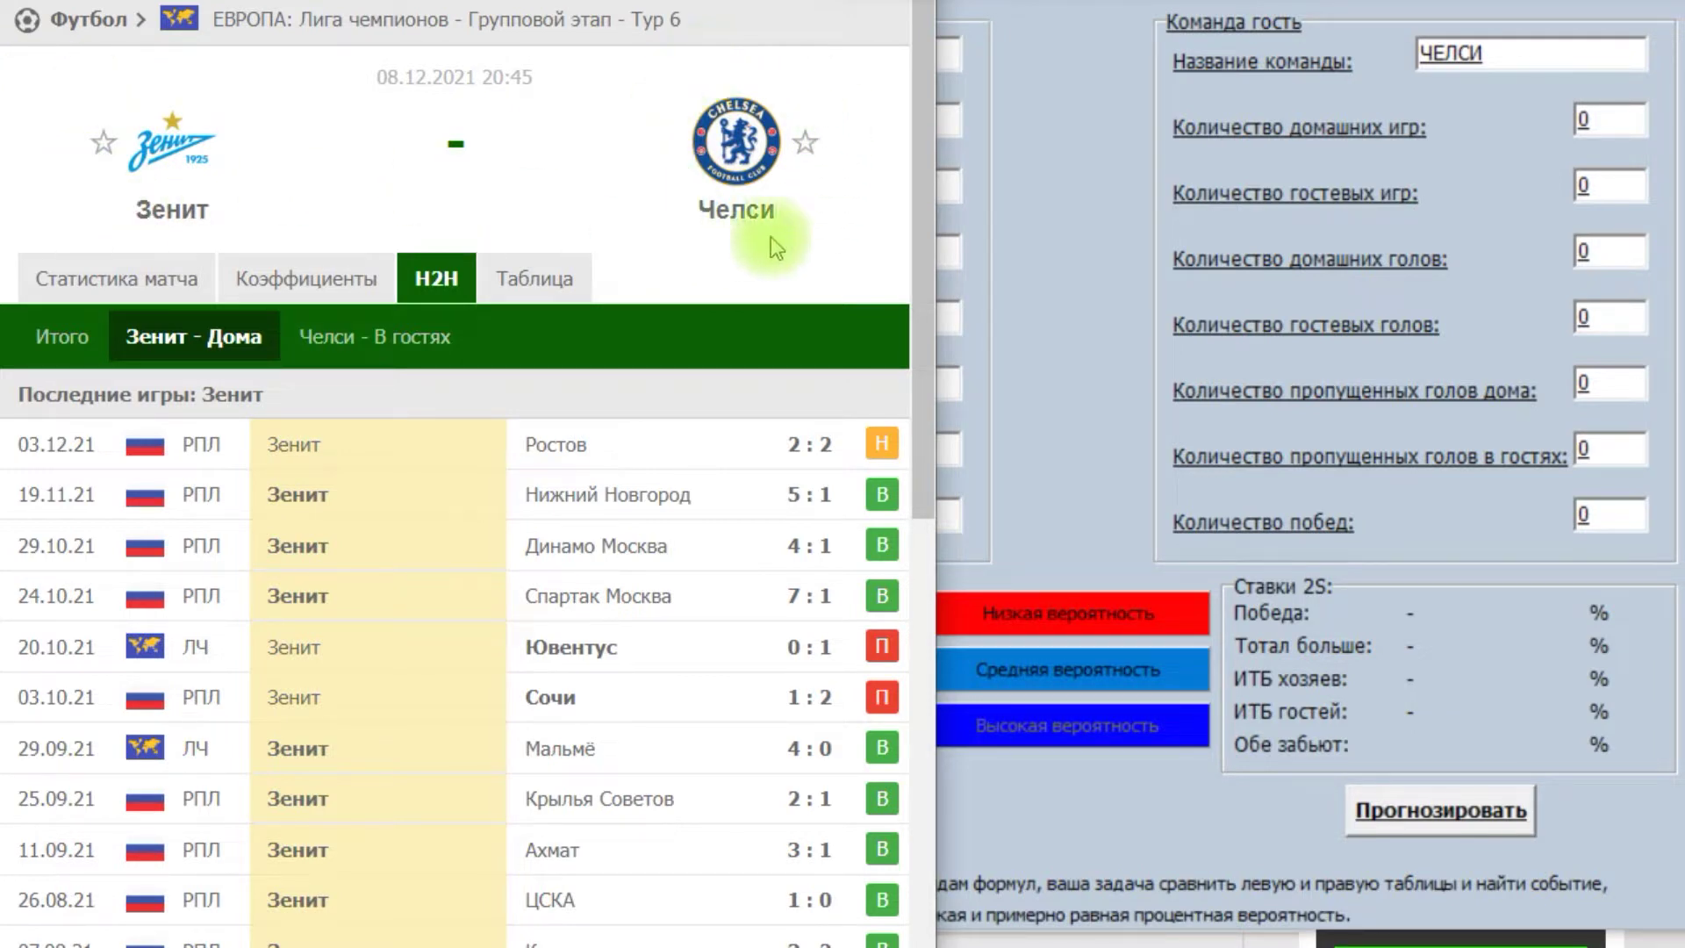
left_click_drag(923, 112, 917, 230)
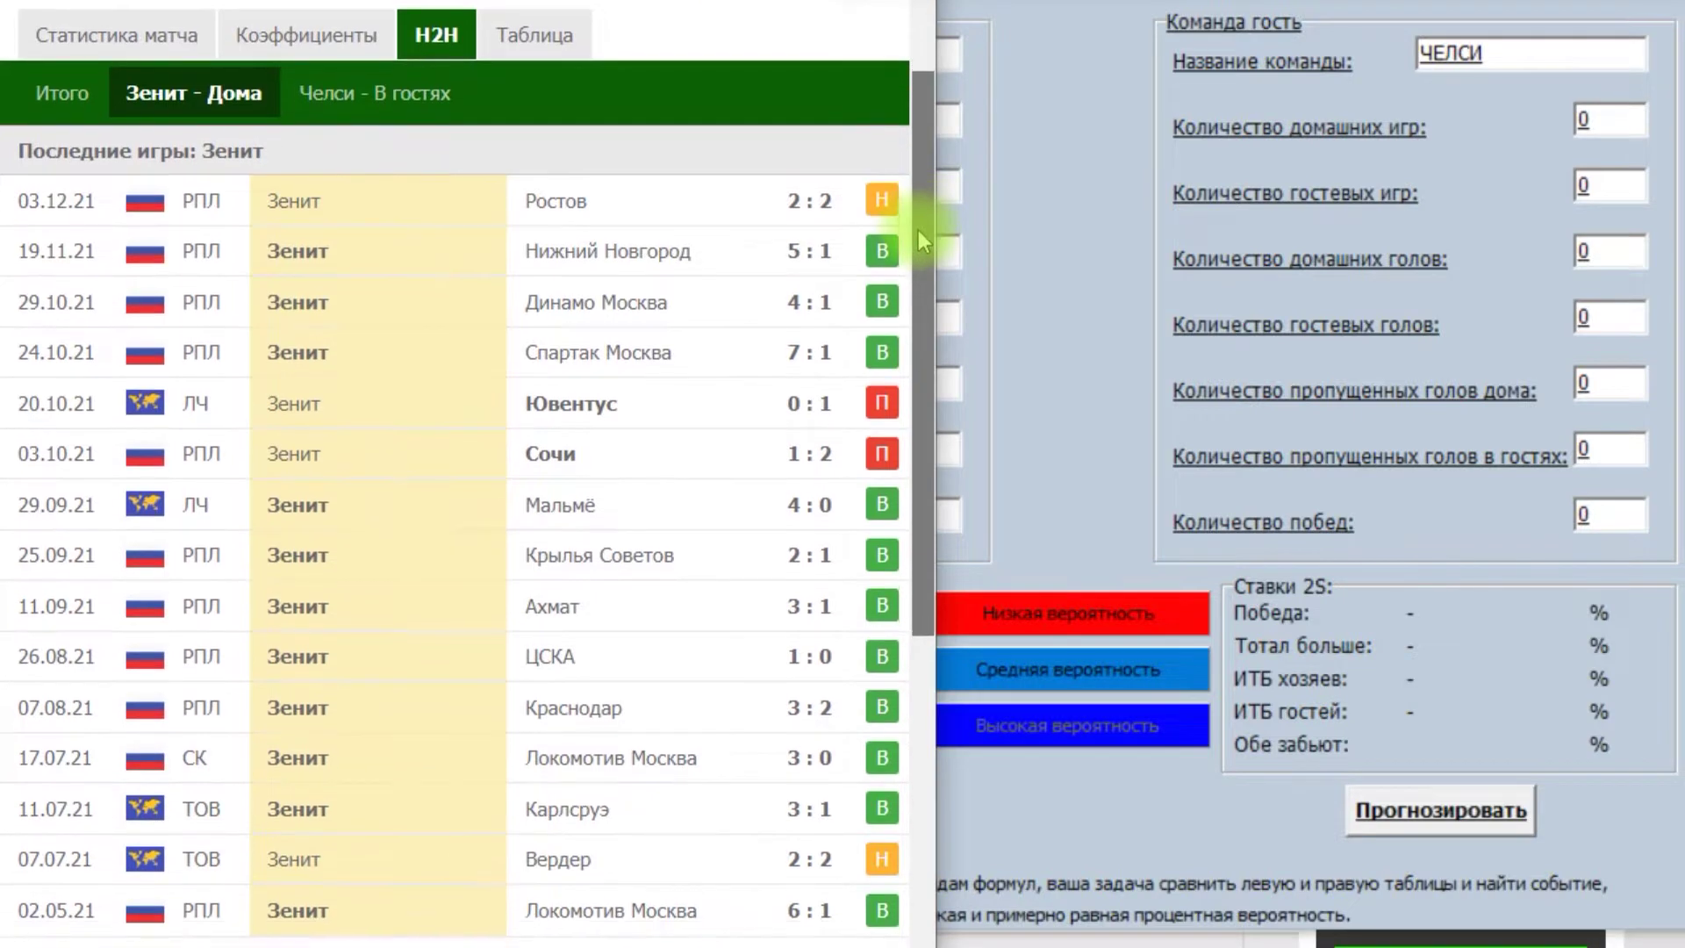
left_click(1087, 187)
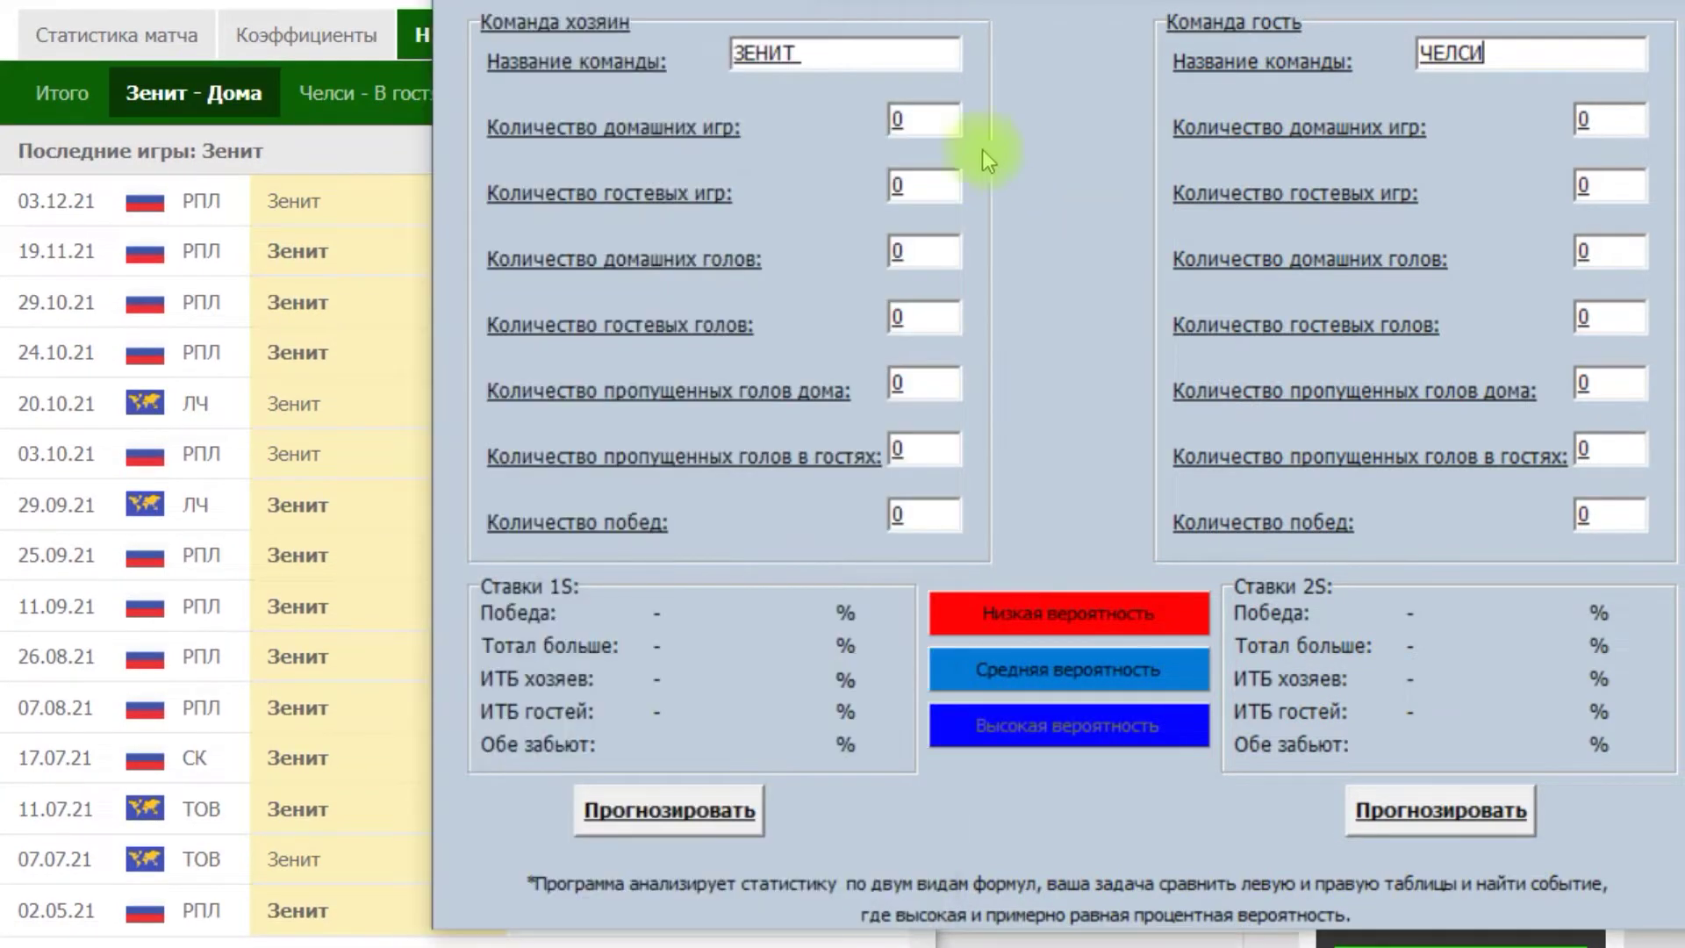
key("Tab")
type("15")
Step: Add up Зенит's goals in its last 15 home matches and set the host team's home goals to 46
left_click(908, 252)
left_click(366, 135)
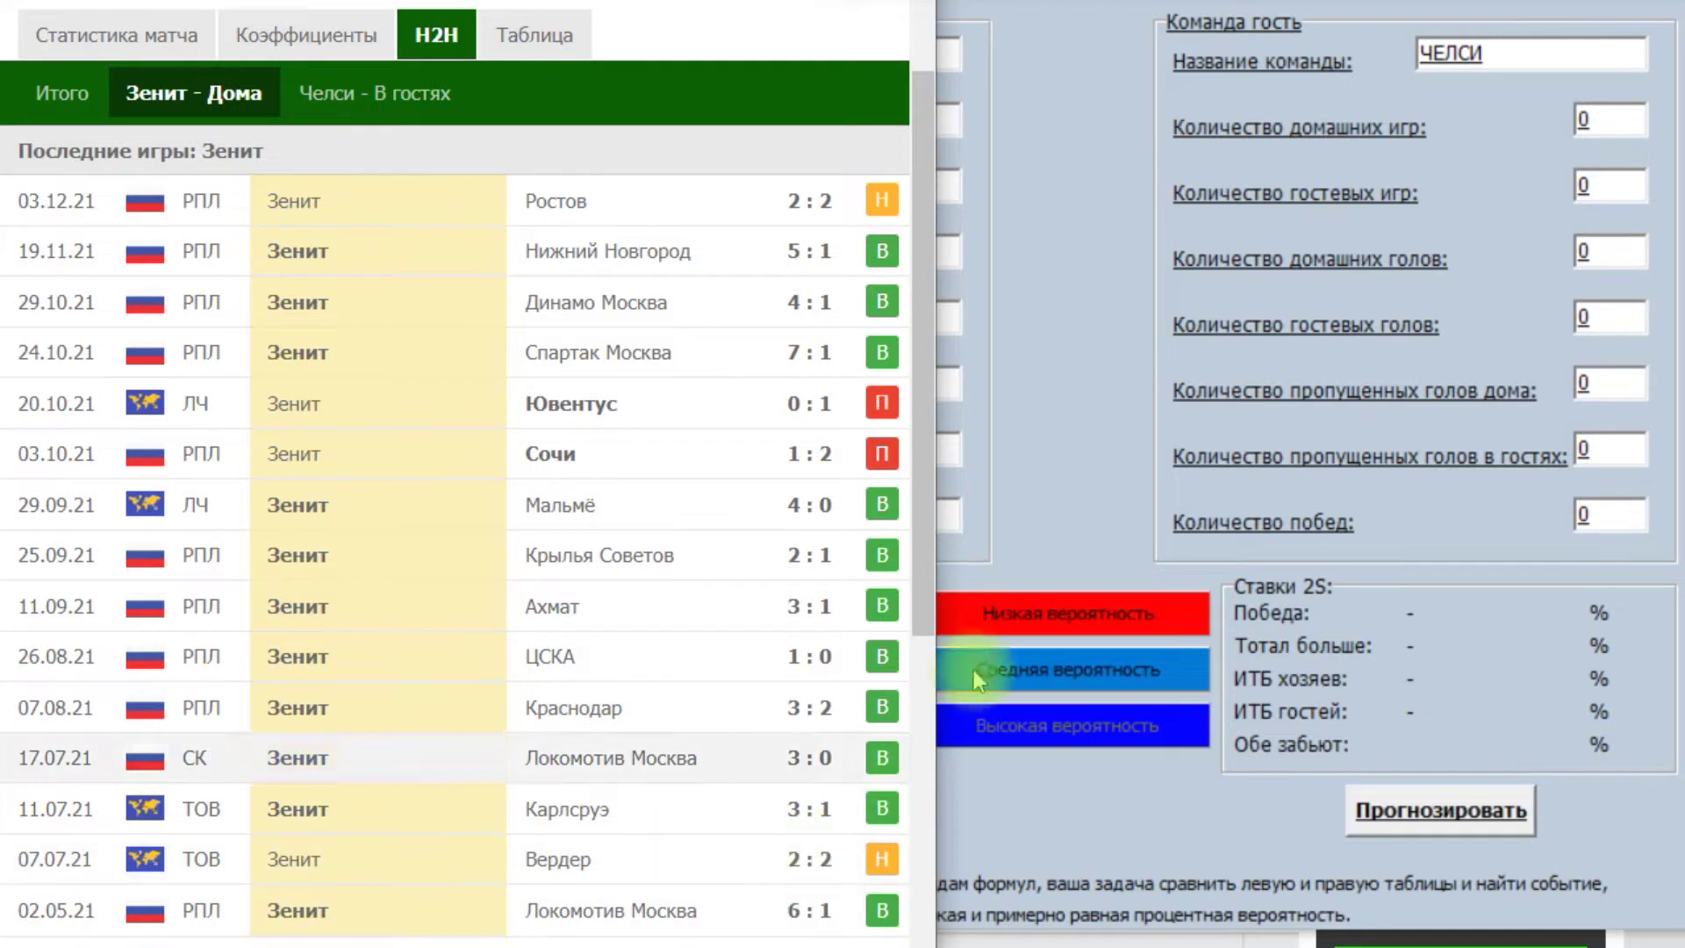
left_click(1070, 498)
type("46")
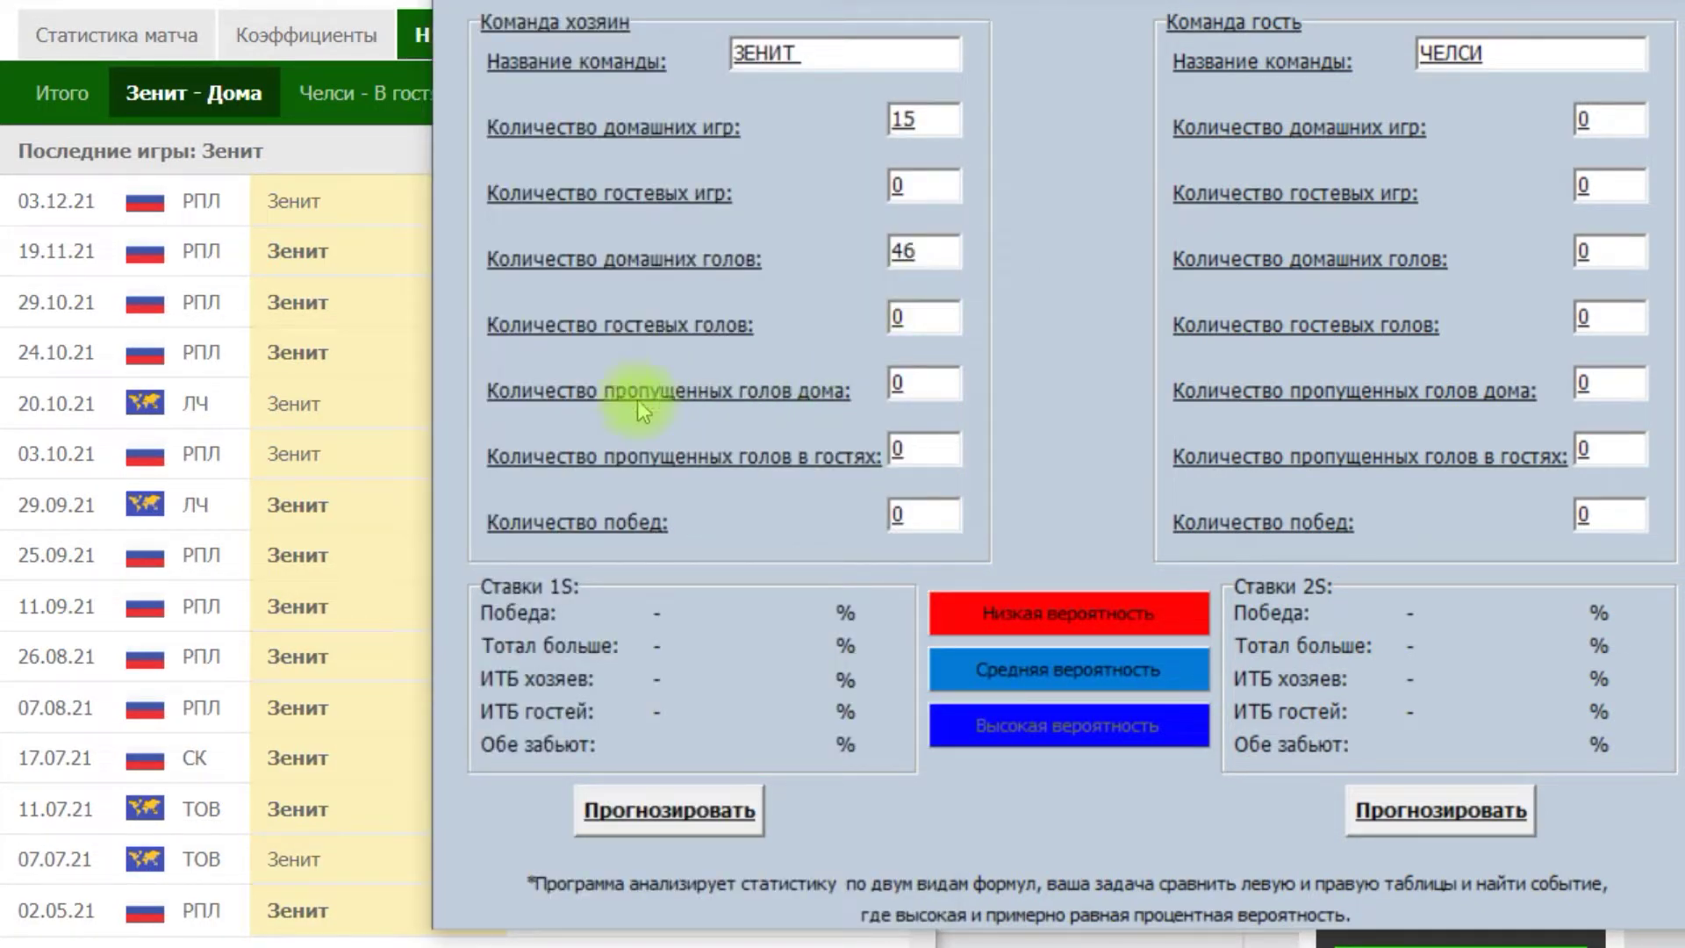
Step: Count the goals Зенит conceded in those home matches and set the host team's goals conceded at home to 16
left_click(895, 382)
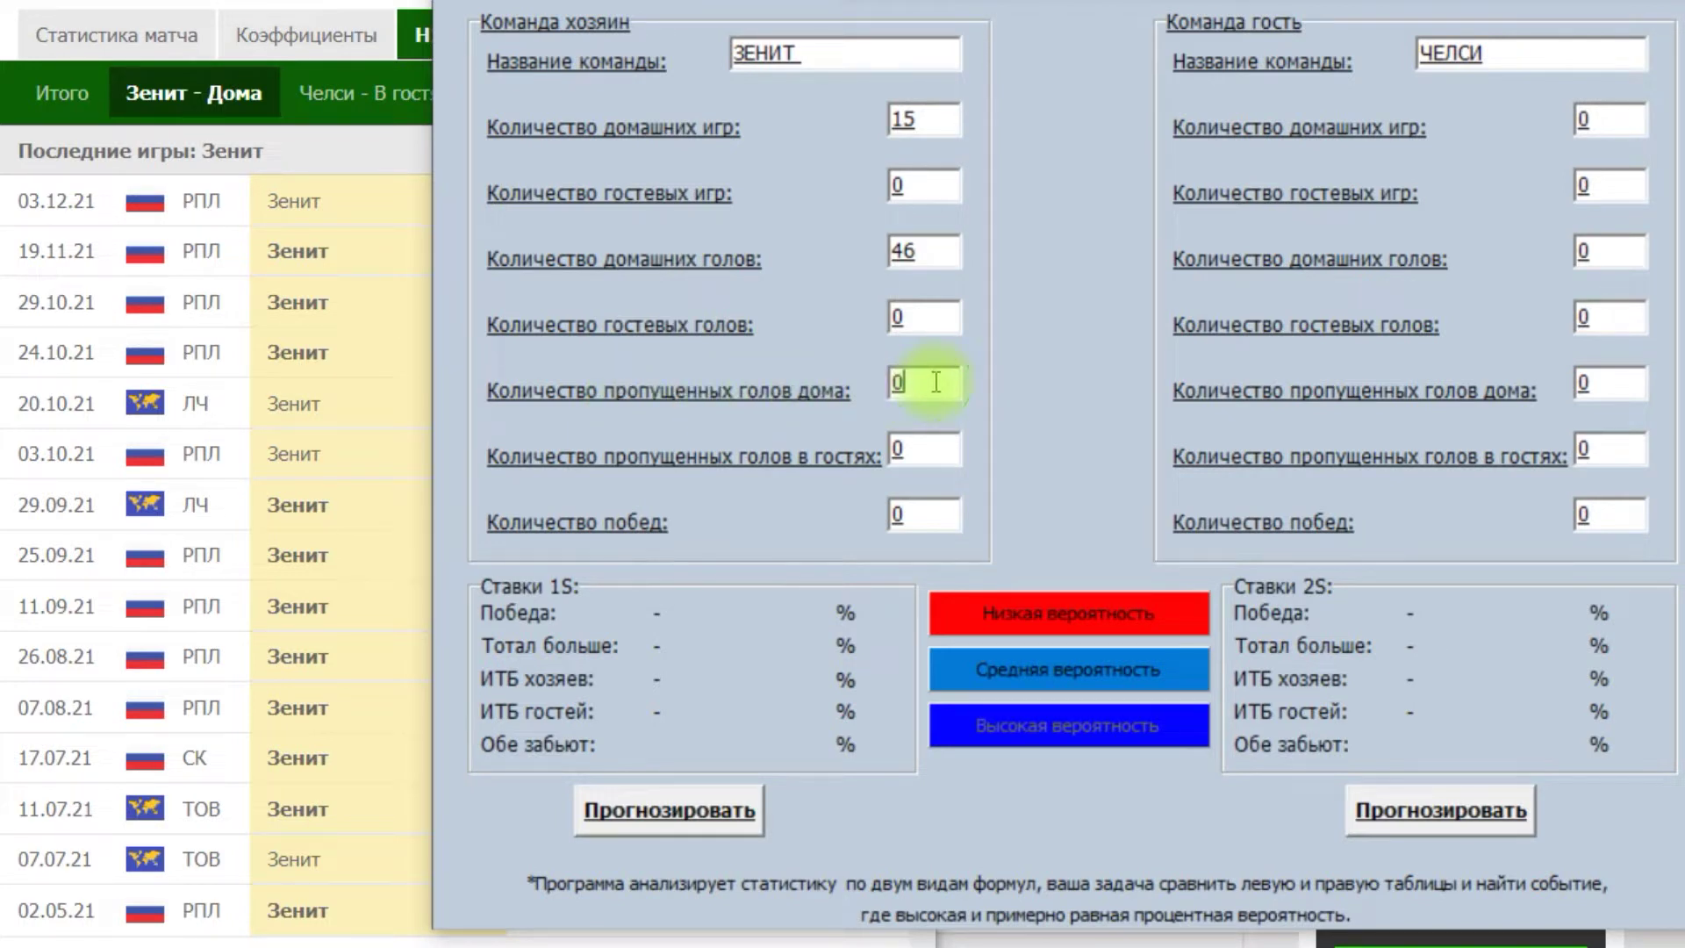
key("BackSpace")
left_click(354, 149)
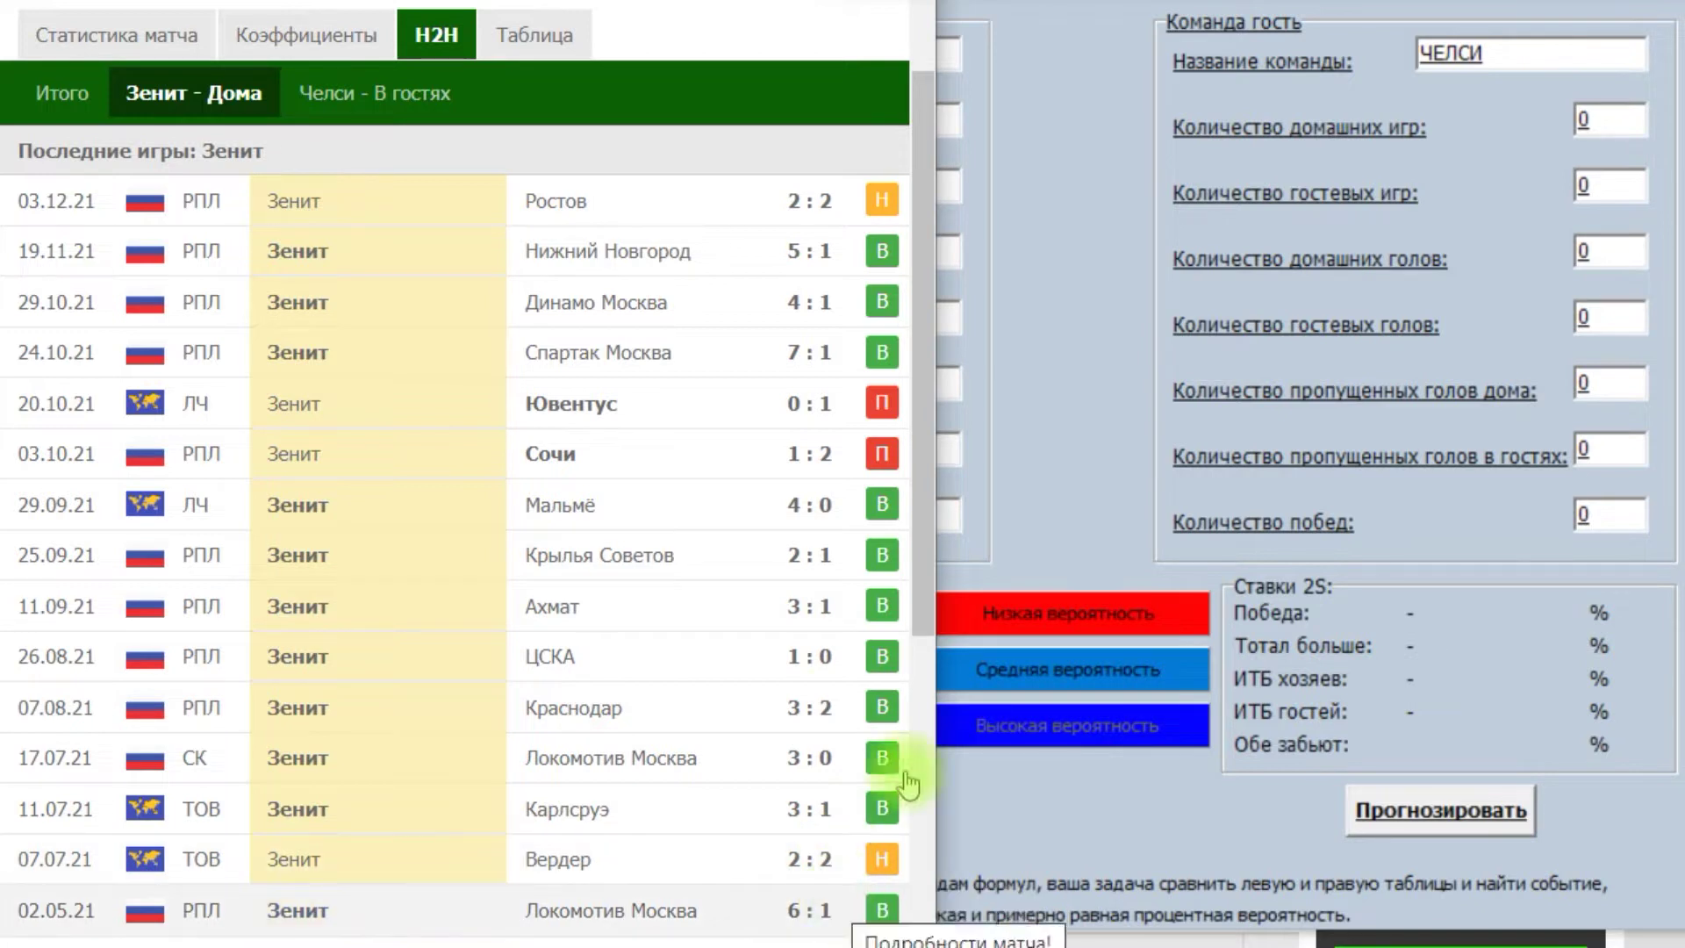
left_click(1086, 504)
type("16")
Step: Count Зенит's home wins in the match list and set the host team's number of wins to 11
double_click(899, 515)
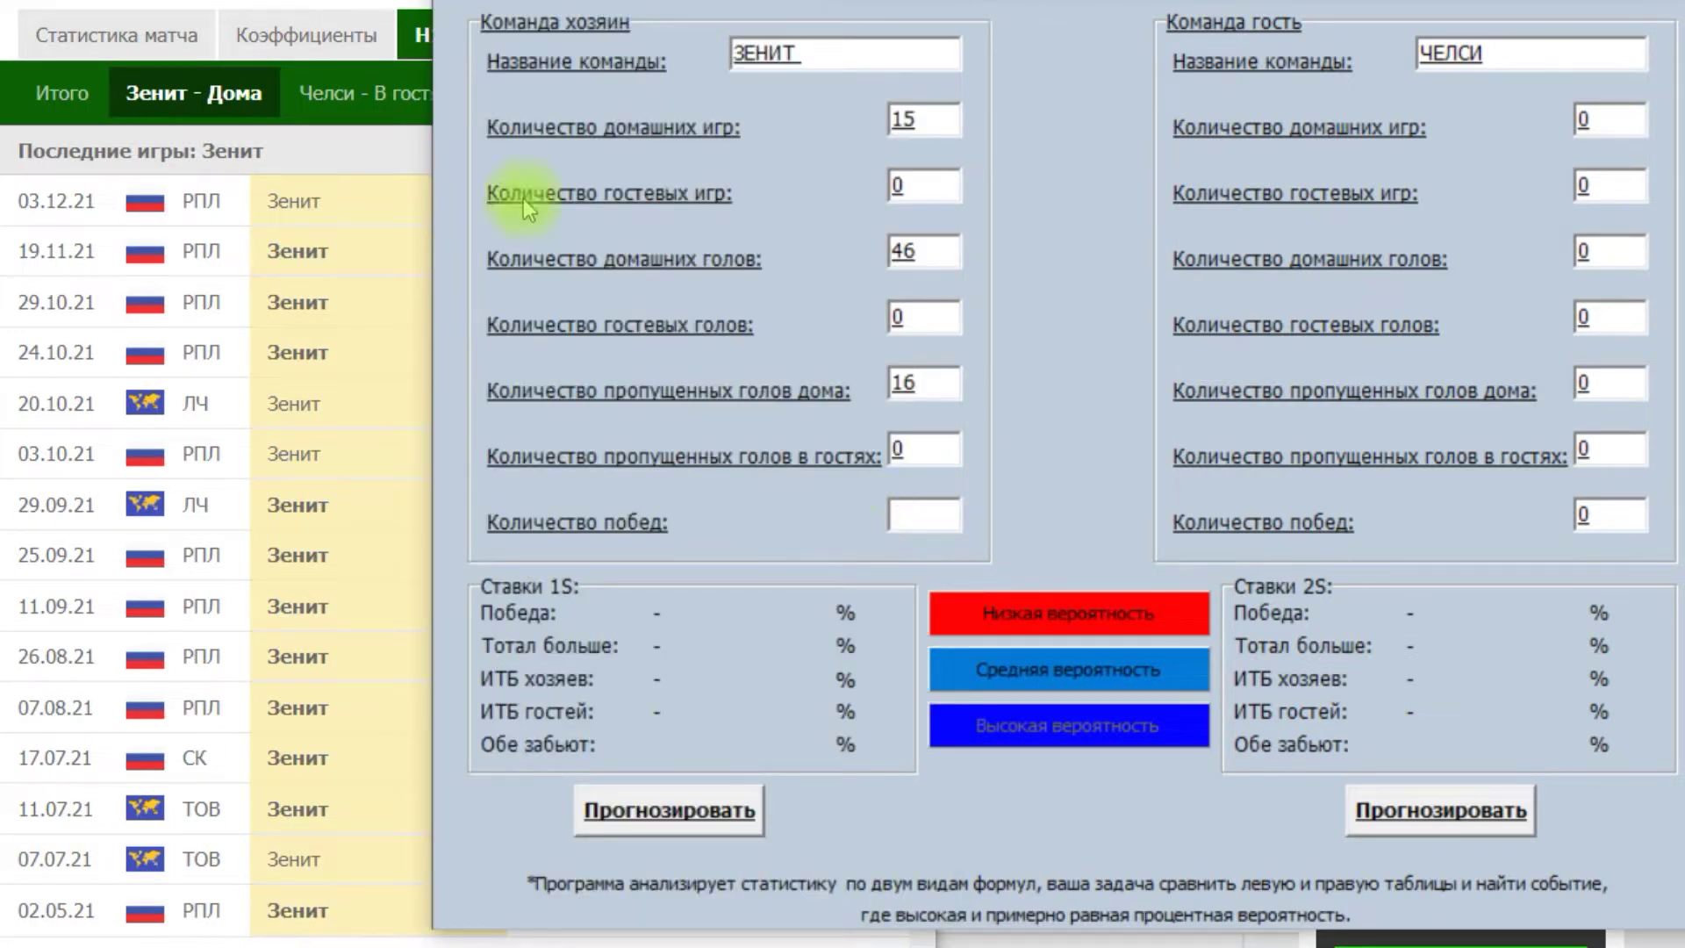
left_click(365, 145)
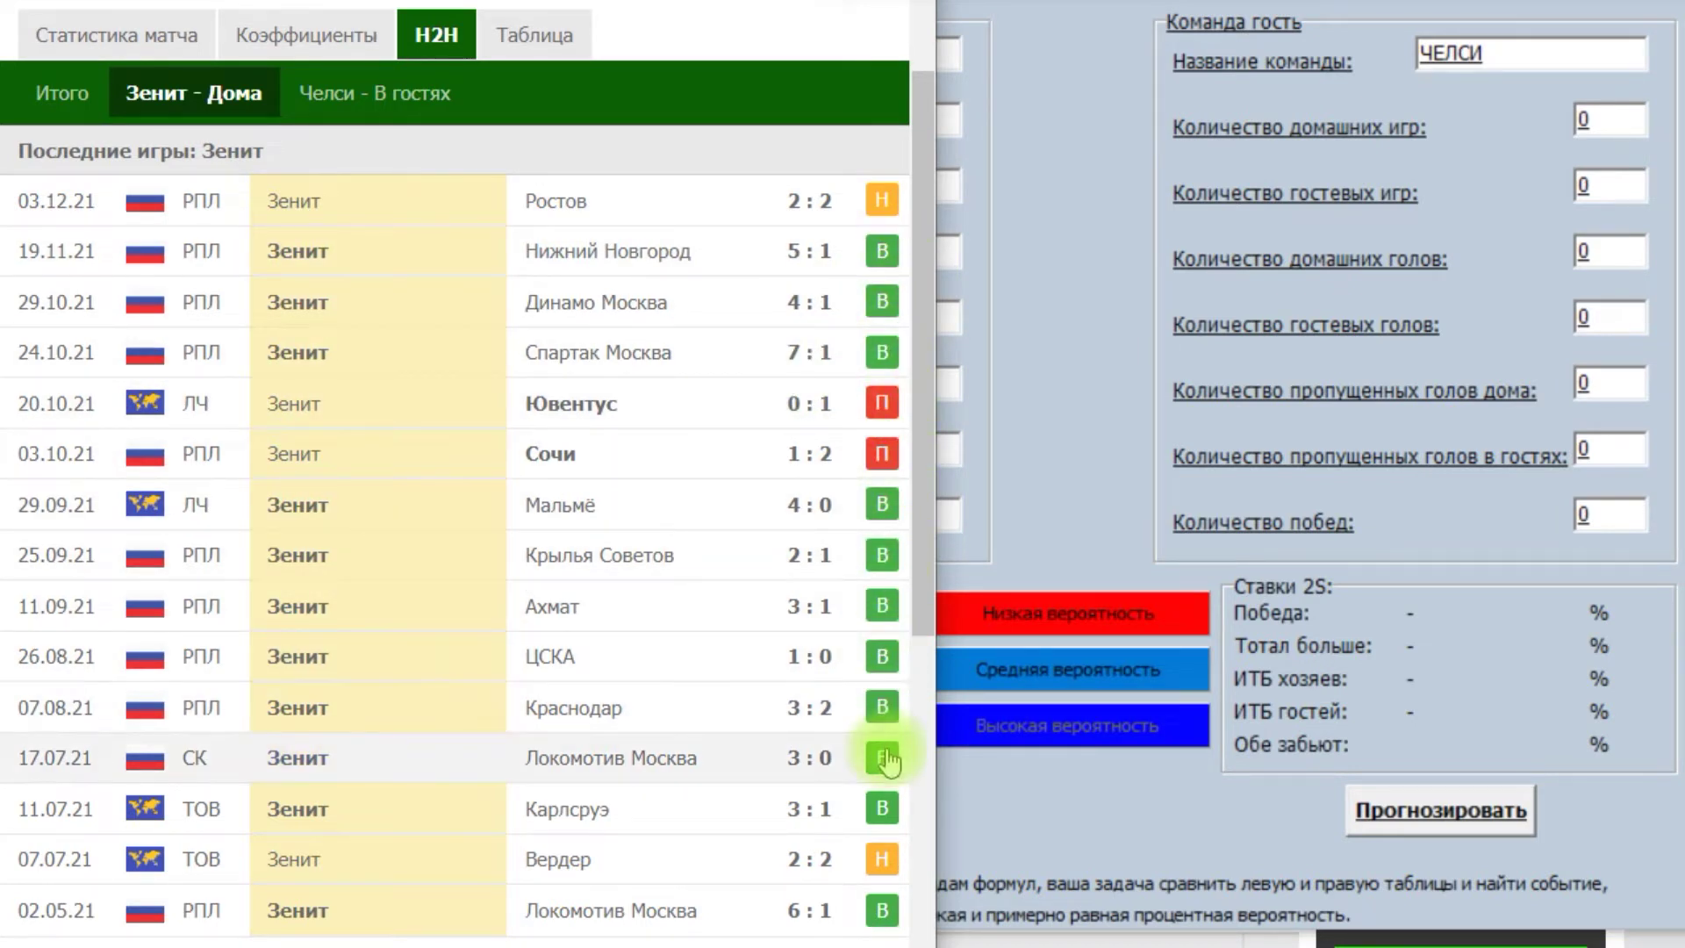
left_click(1048, 467)
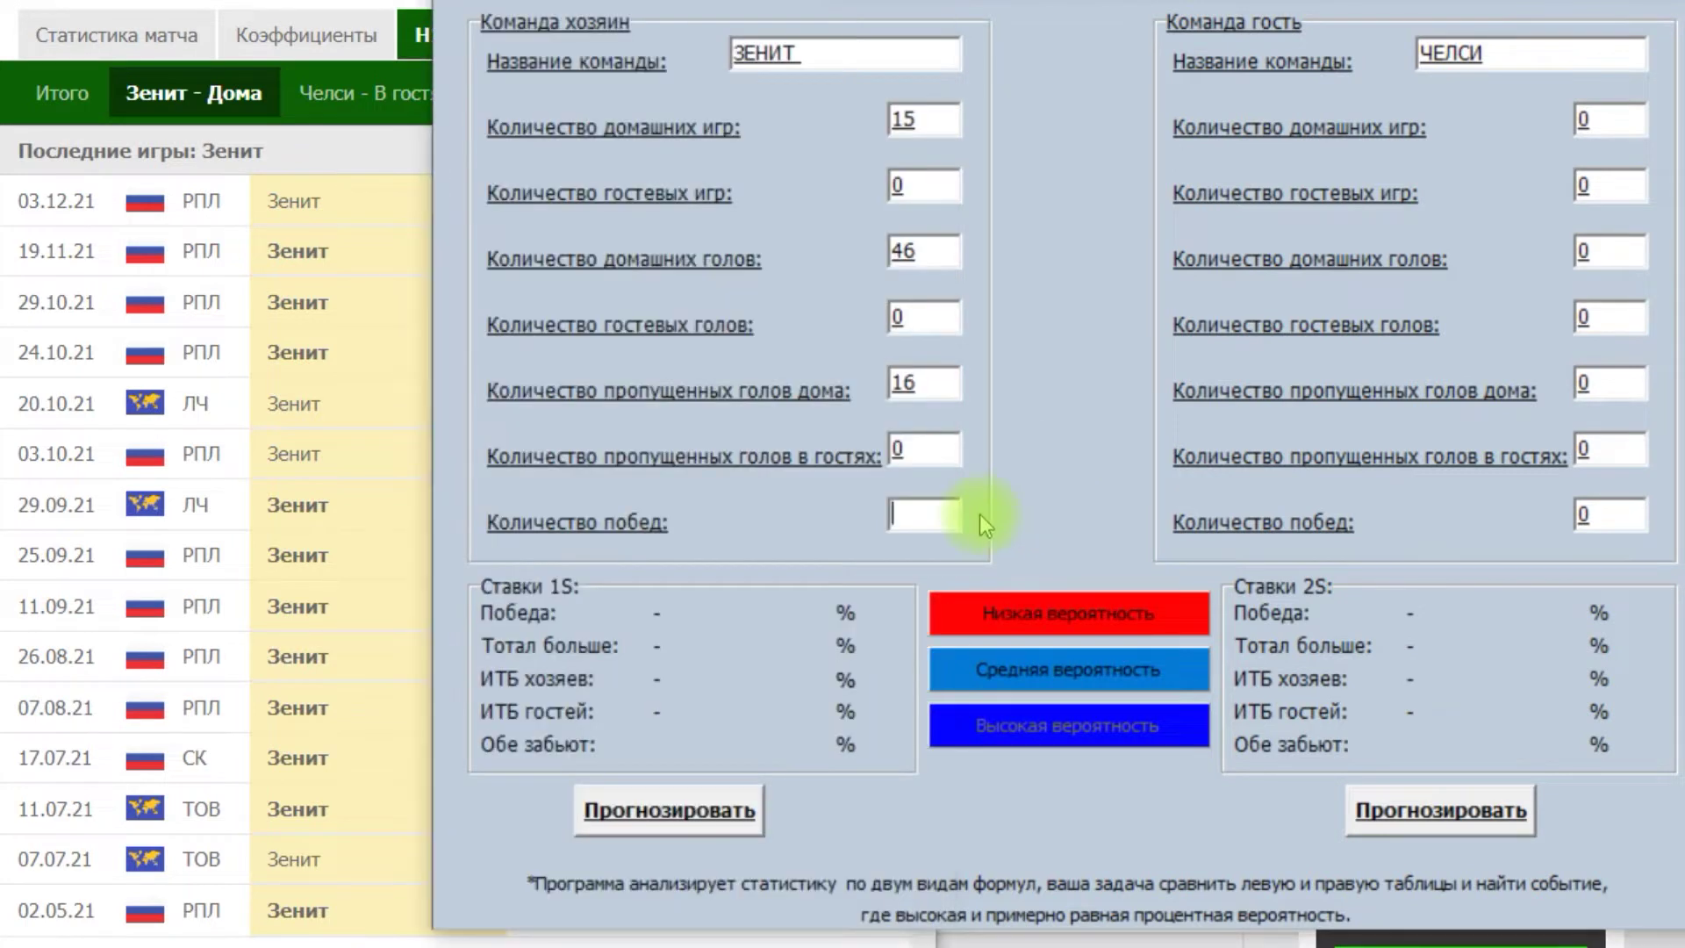
type("11")
Step: Enter 15 away games and 37 away goals for the guest team Челси, adding up the goals from its away results
left_click_drag(1602, 175, 1556, 189)
type("15")
left_click_drag(1614, 318, 1559, 319)
key("BackSpace")
left_click(360, 133)
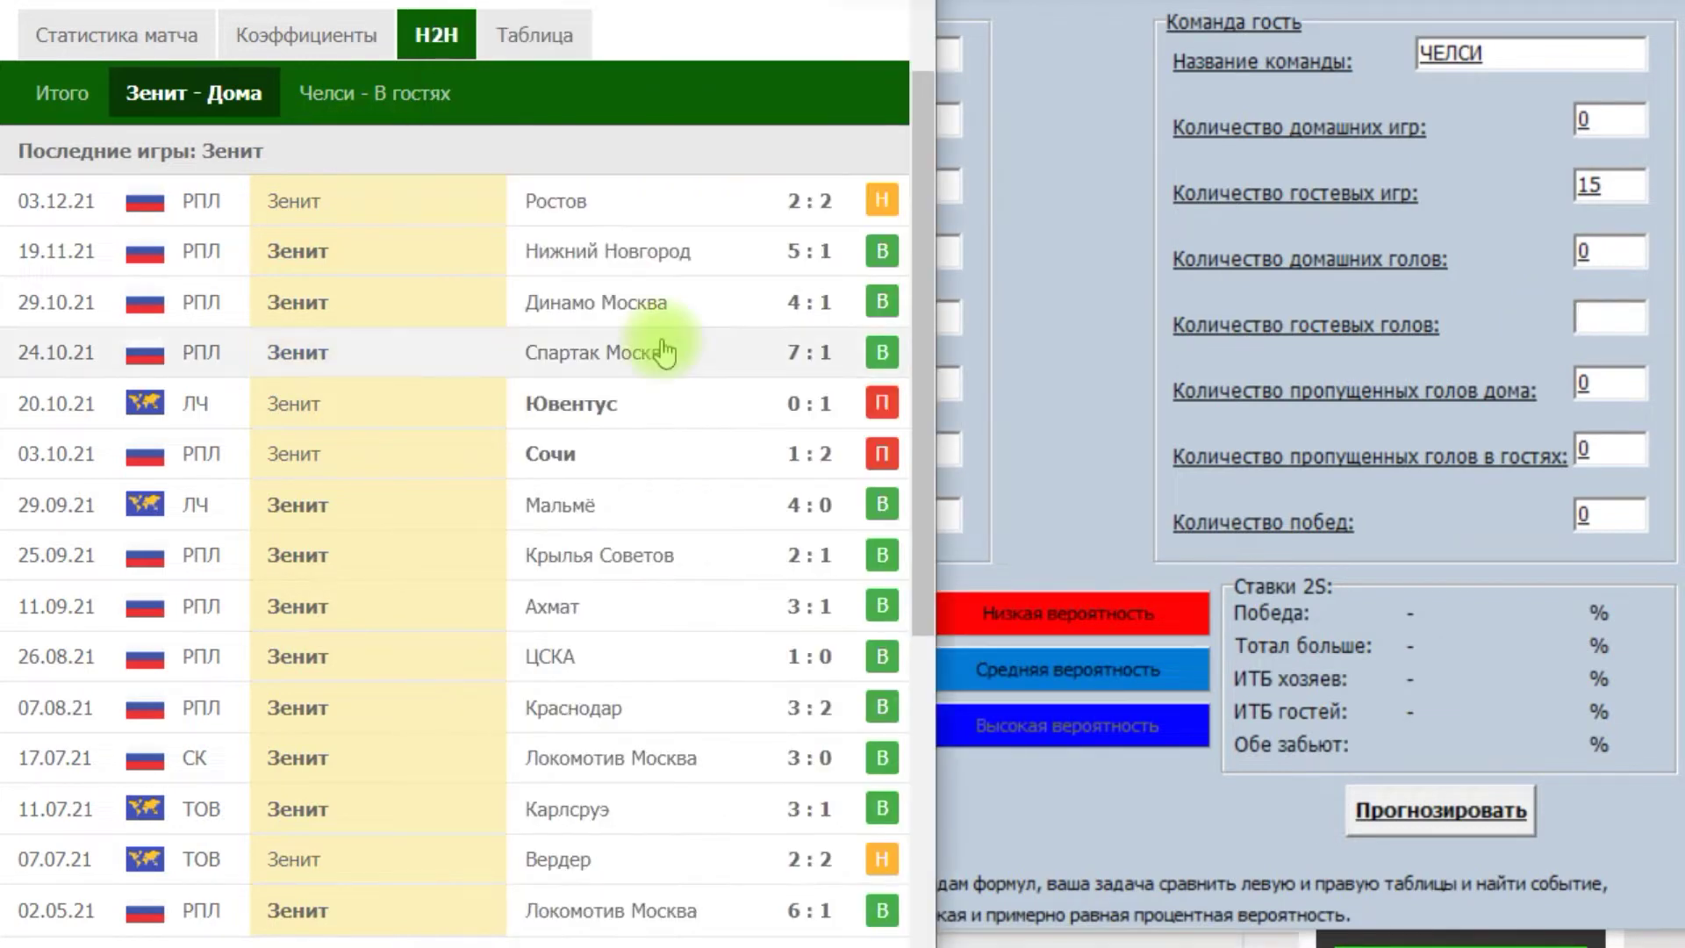
left_click(375, 79)
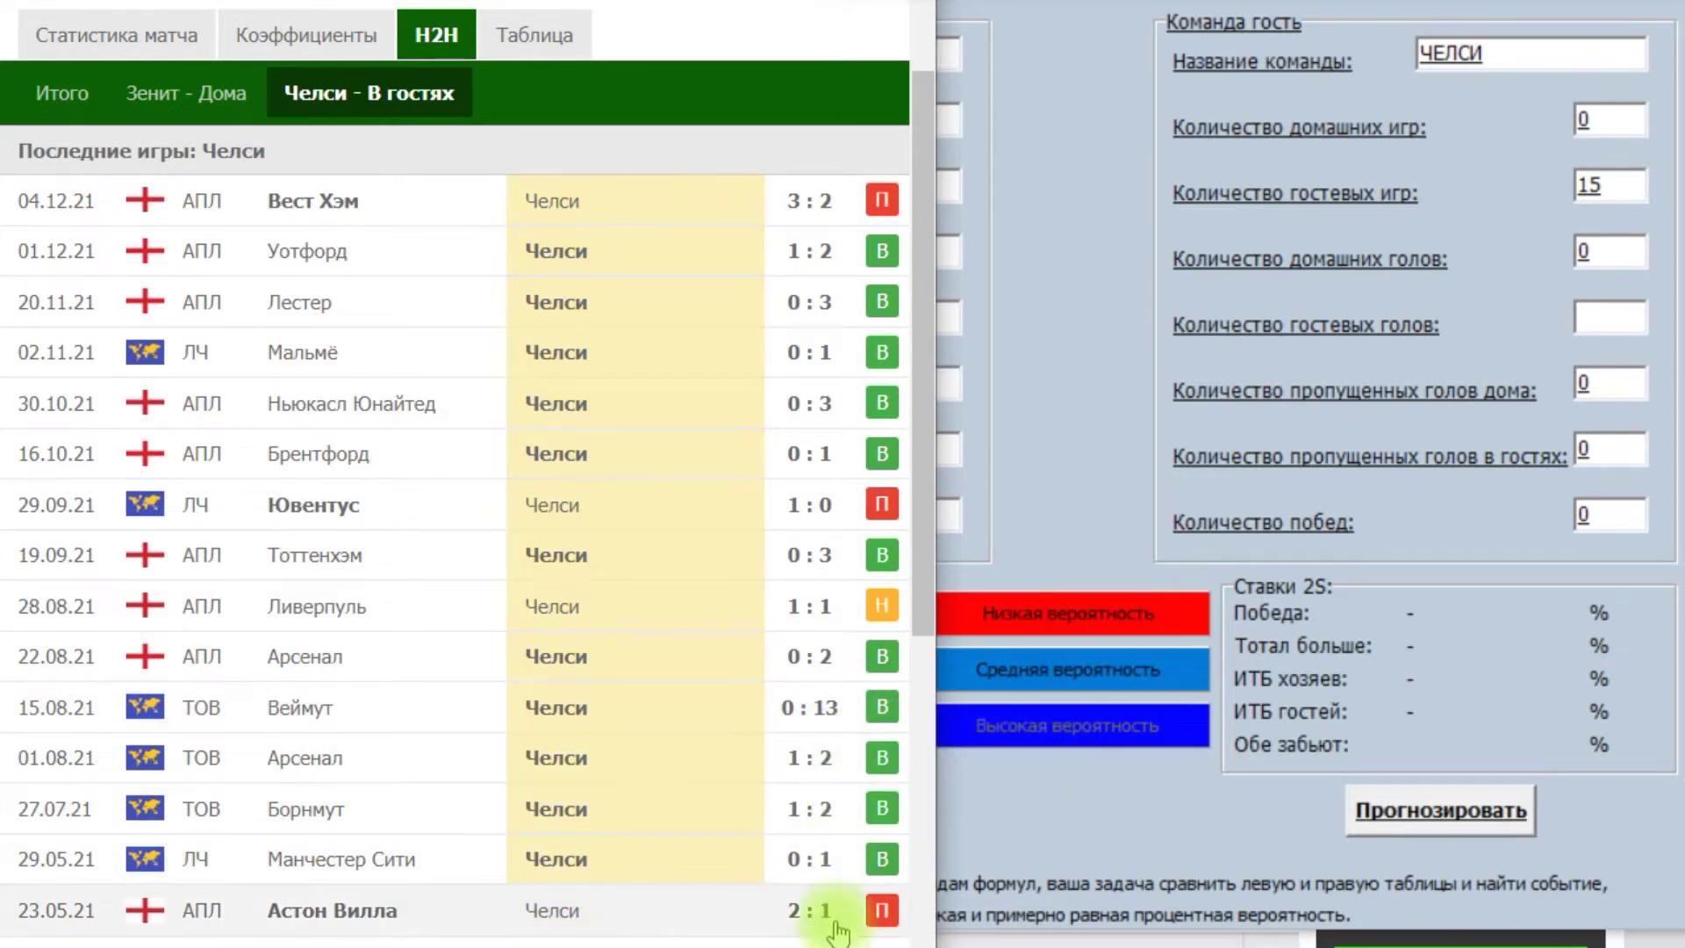
left_click(1512, 528)
type("37")
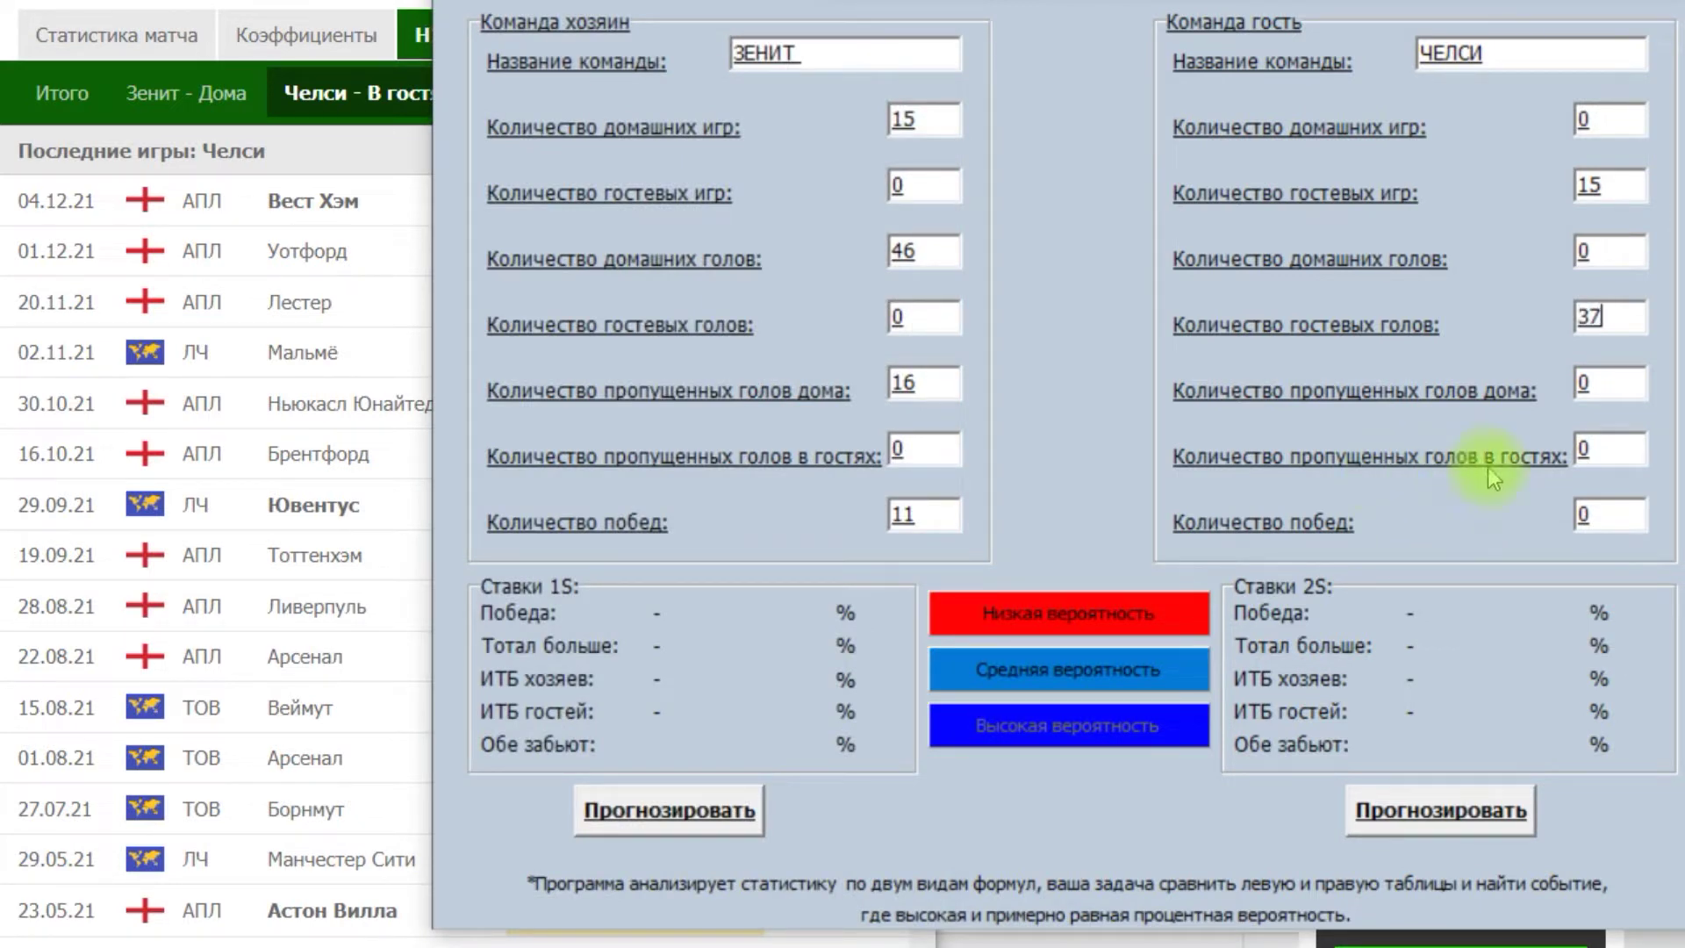
Step: Count the goals Челси conceded in its away matches and set the guest team's goals conceded away to 10
left_click(1602, 447)
left_click(386, 148)
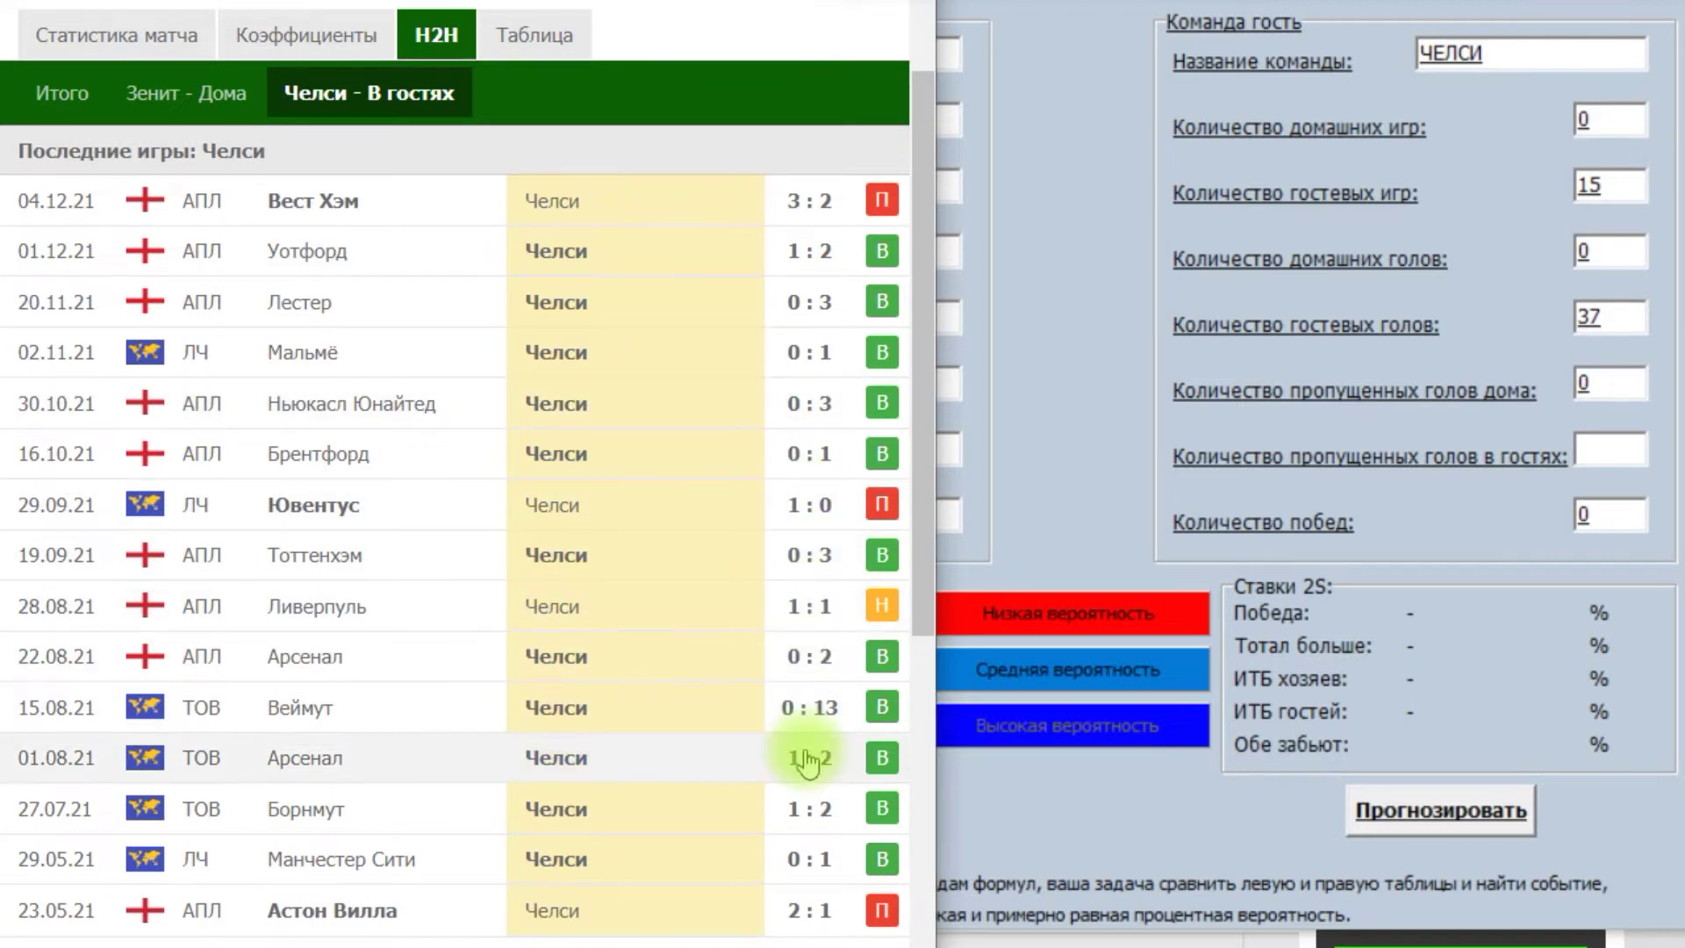
left_click(1610, 449)
type("10")
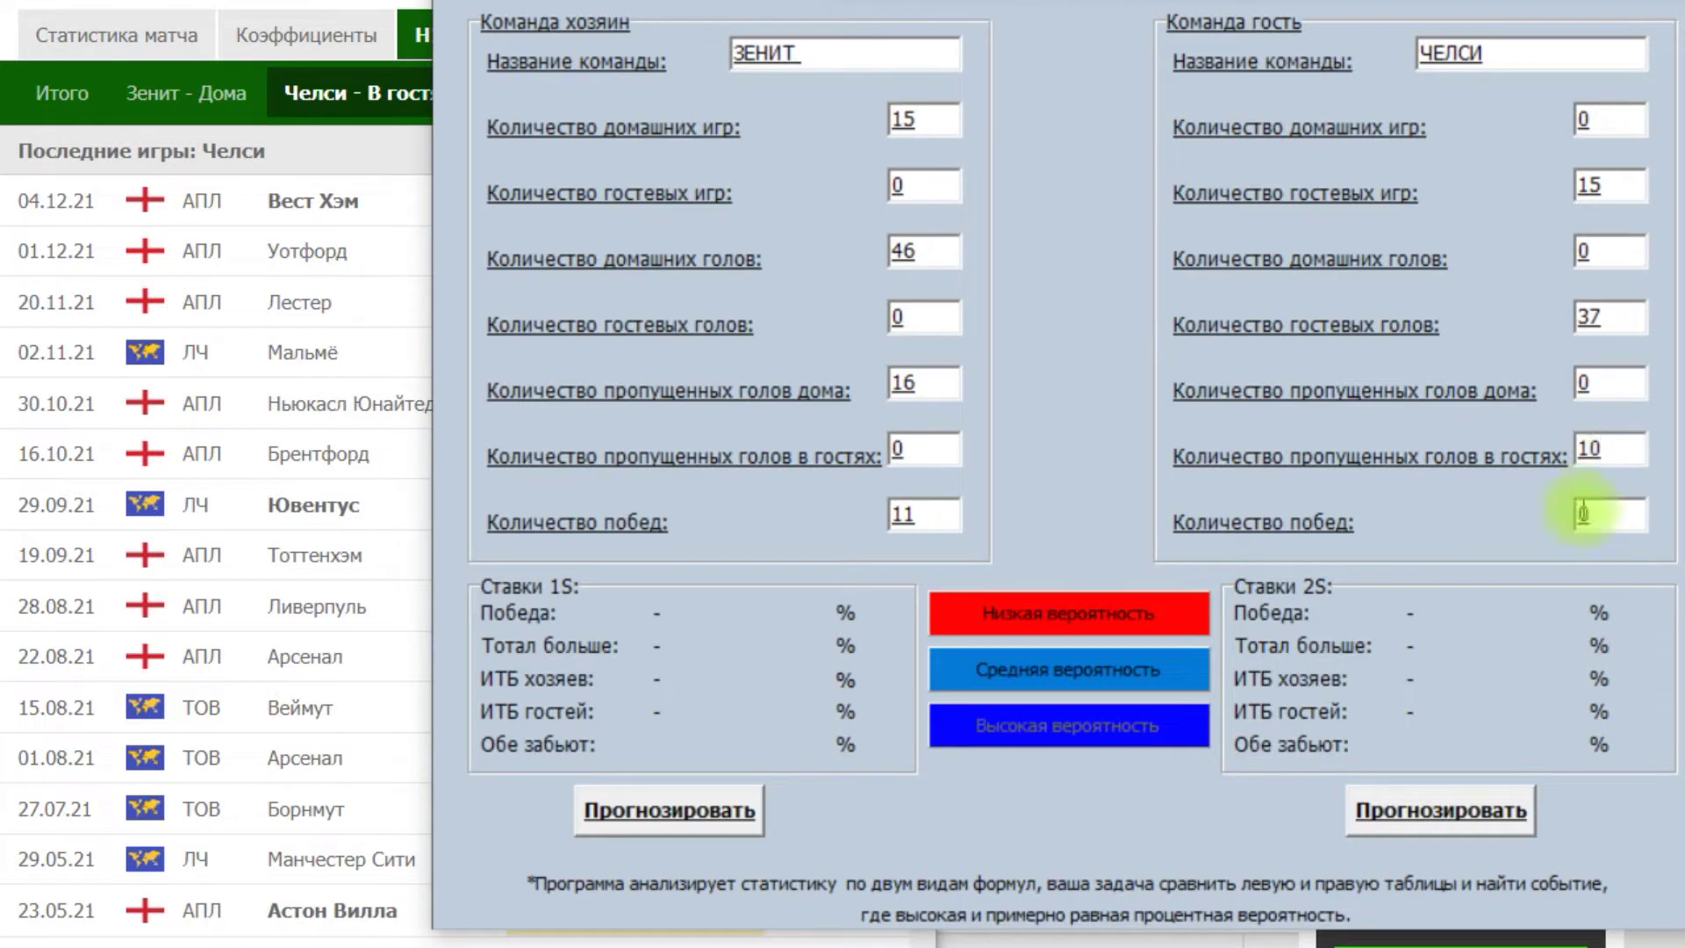
Step: Count Челси's away wins in the match list and set the guest team's number of wins to 11
left_click_drag(1620, 527, 1551, 513)
key("BackSpace")
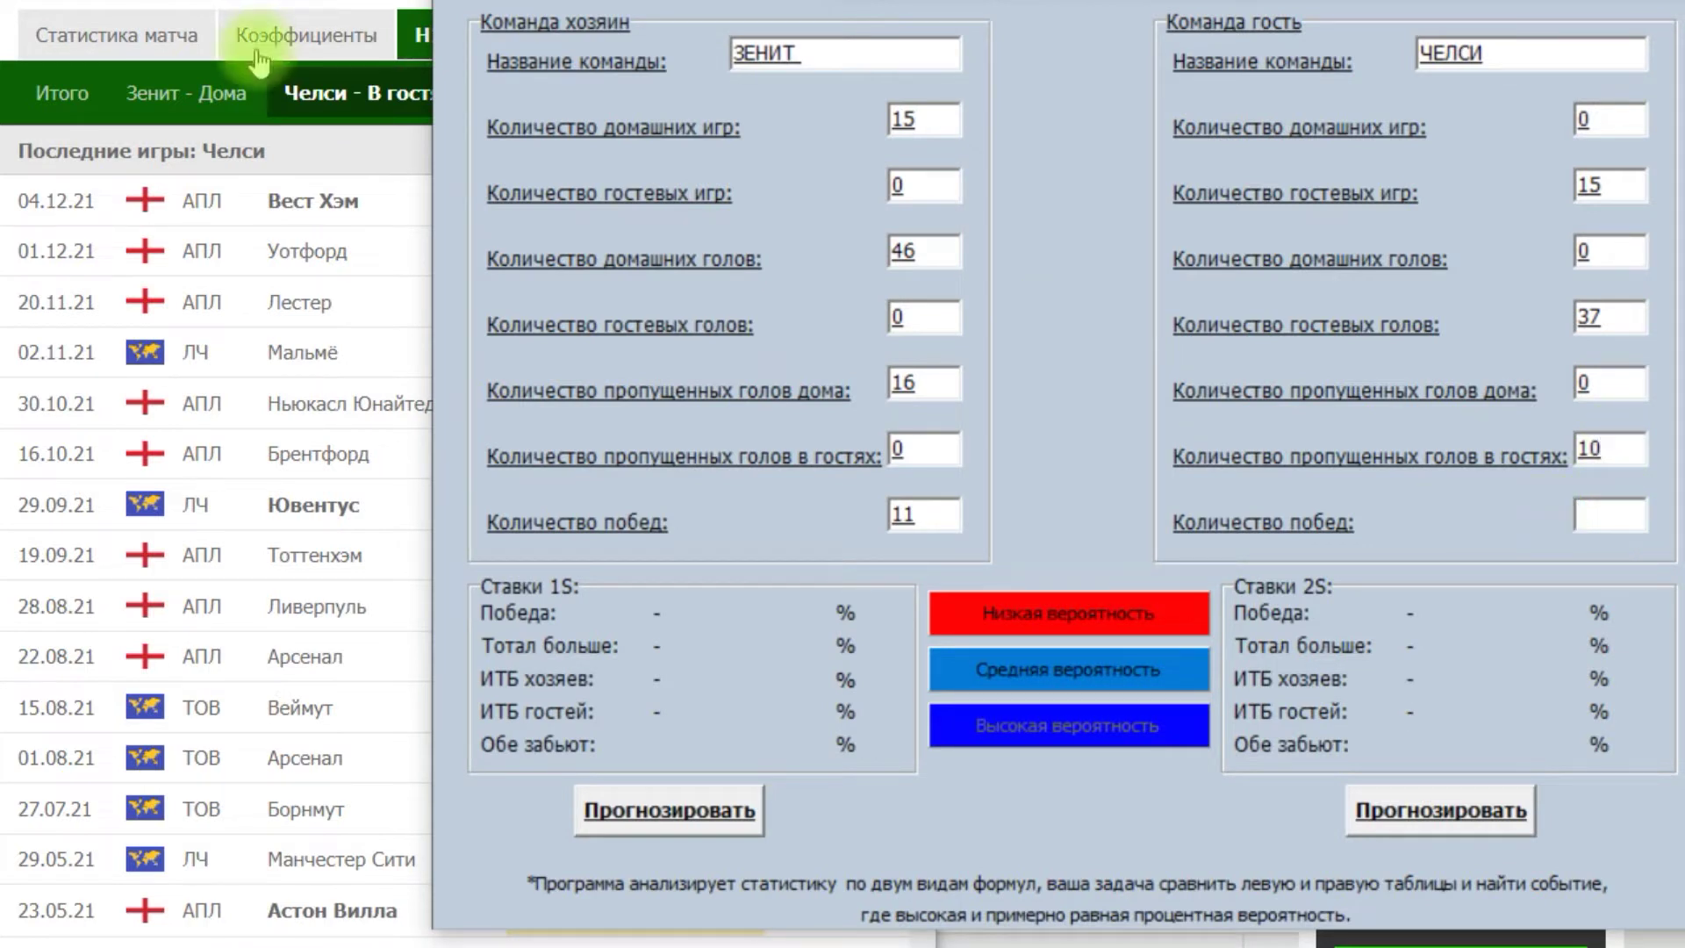
left_click(330, 146)
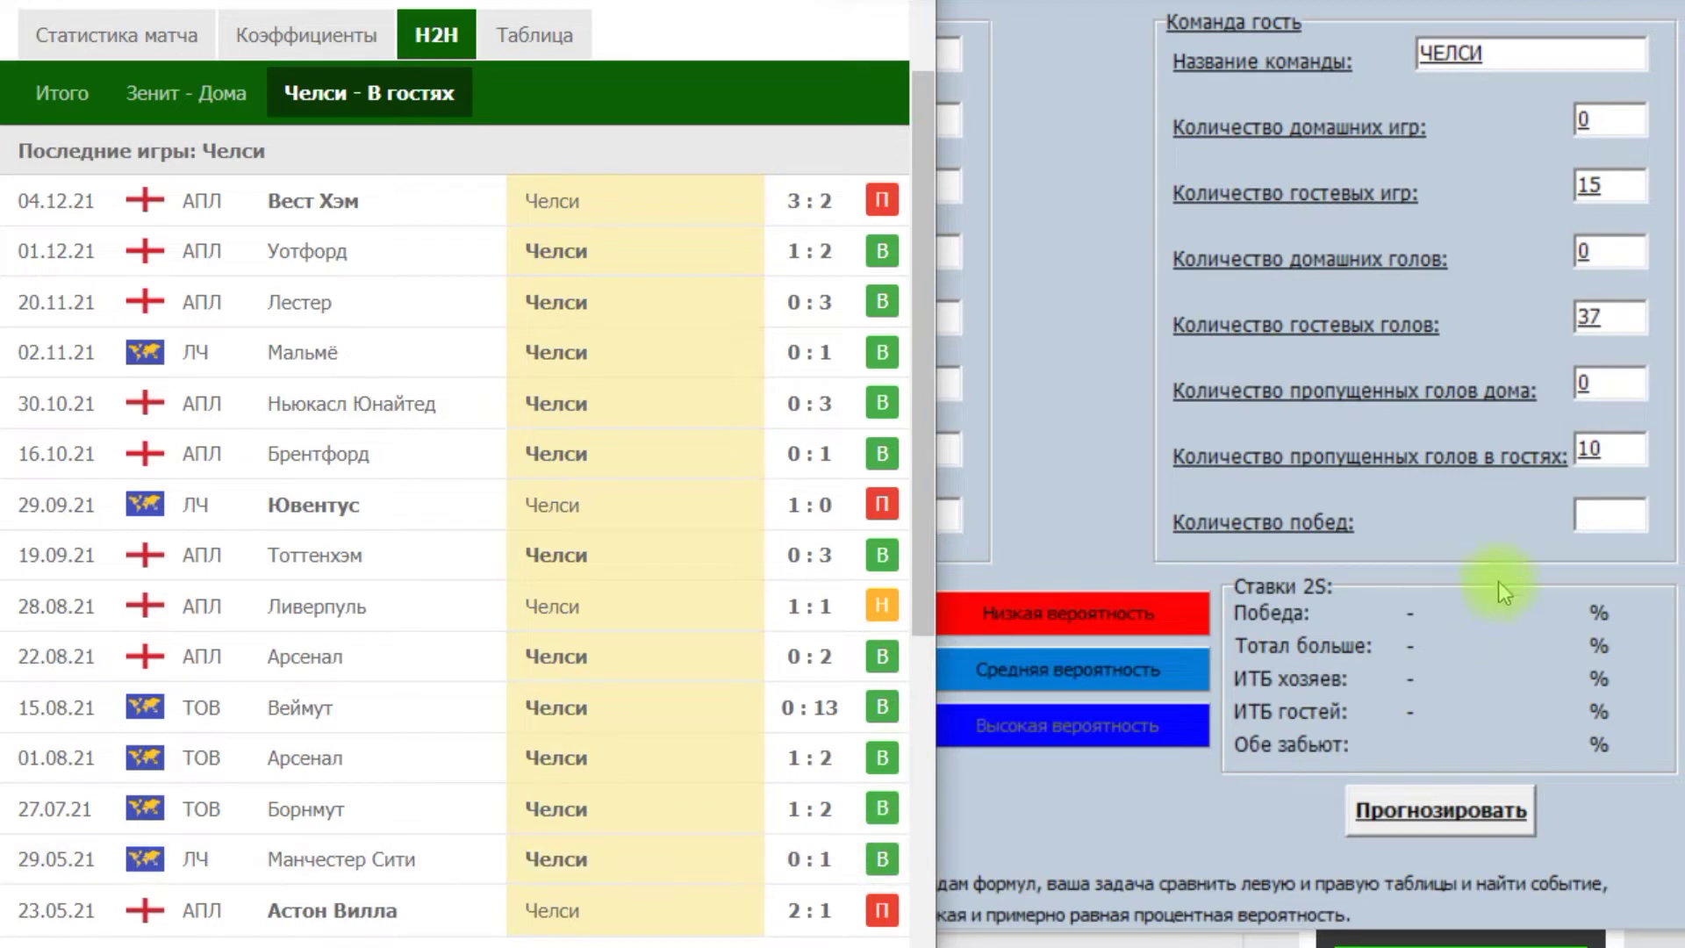
left_click(1579, 510)
type("11")
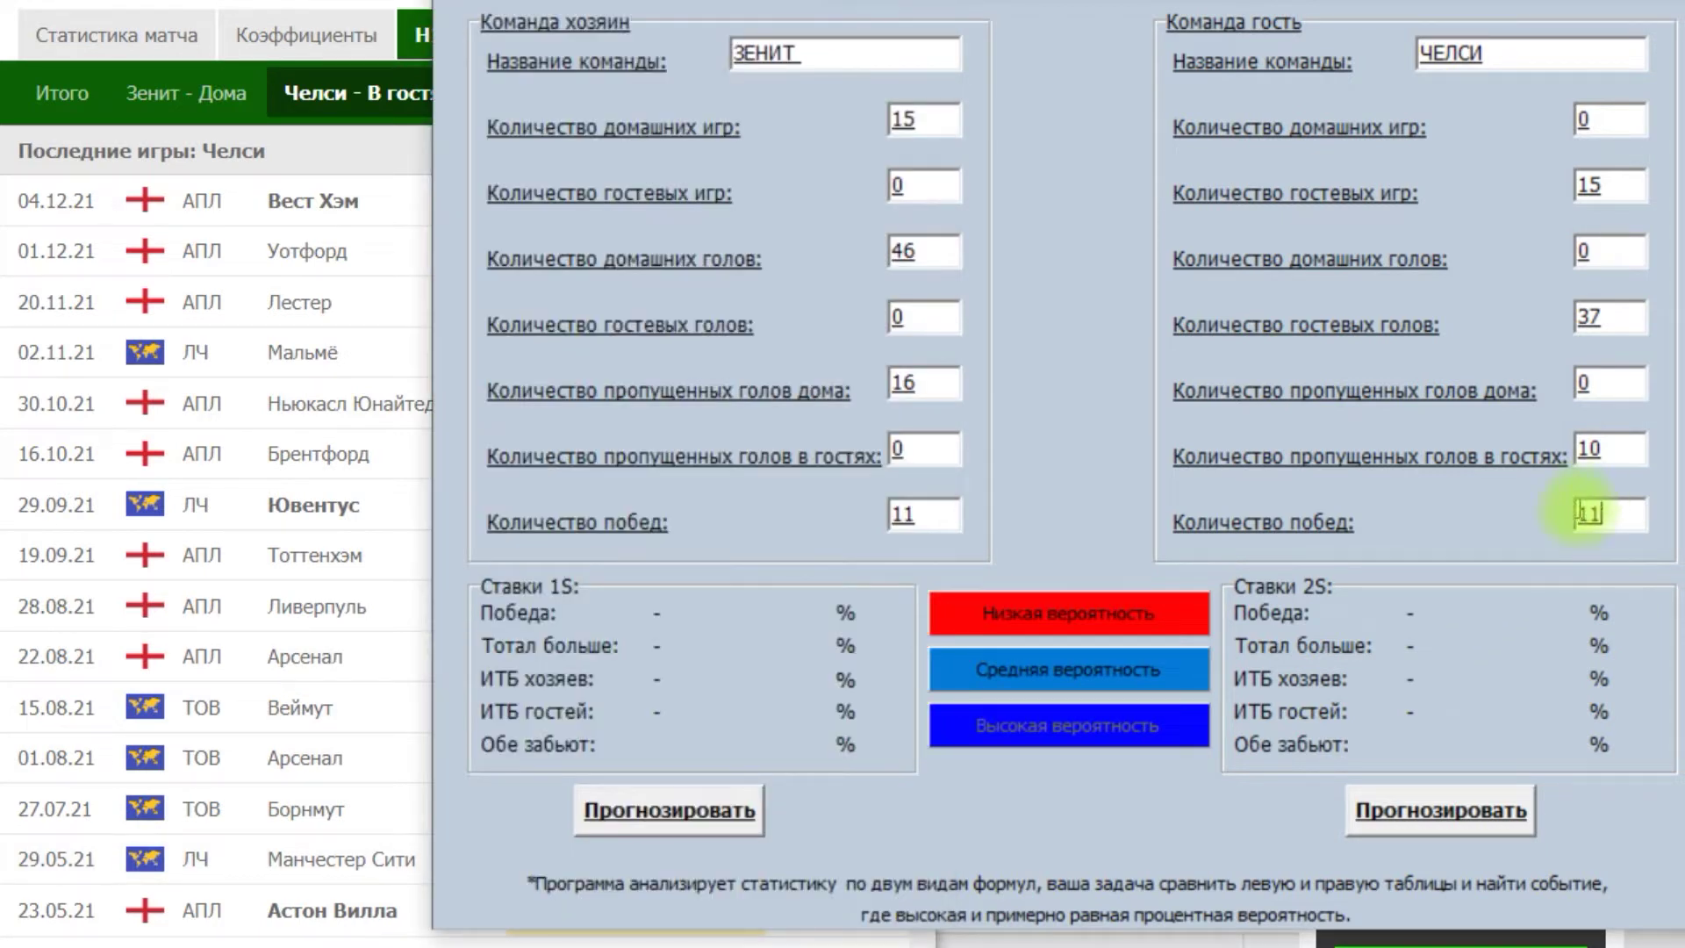
Step: Review the team names, games, goals scored, goals conceded and wins entered for both teams
left_click(802, 53)
left_click_drag(793, 51, 549, 51)
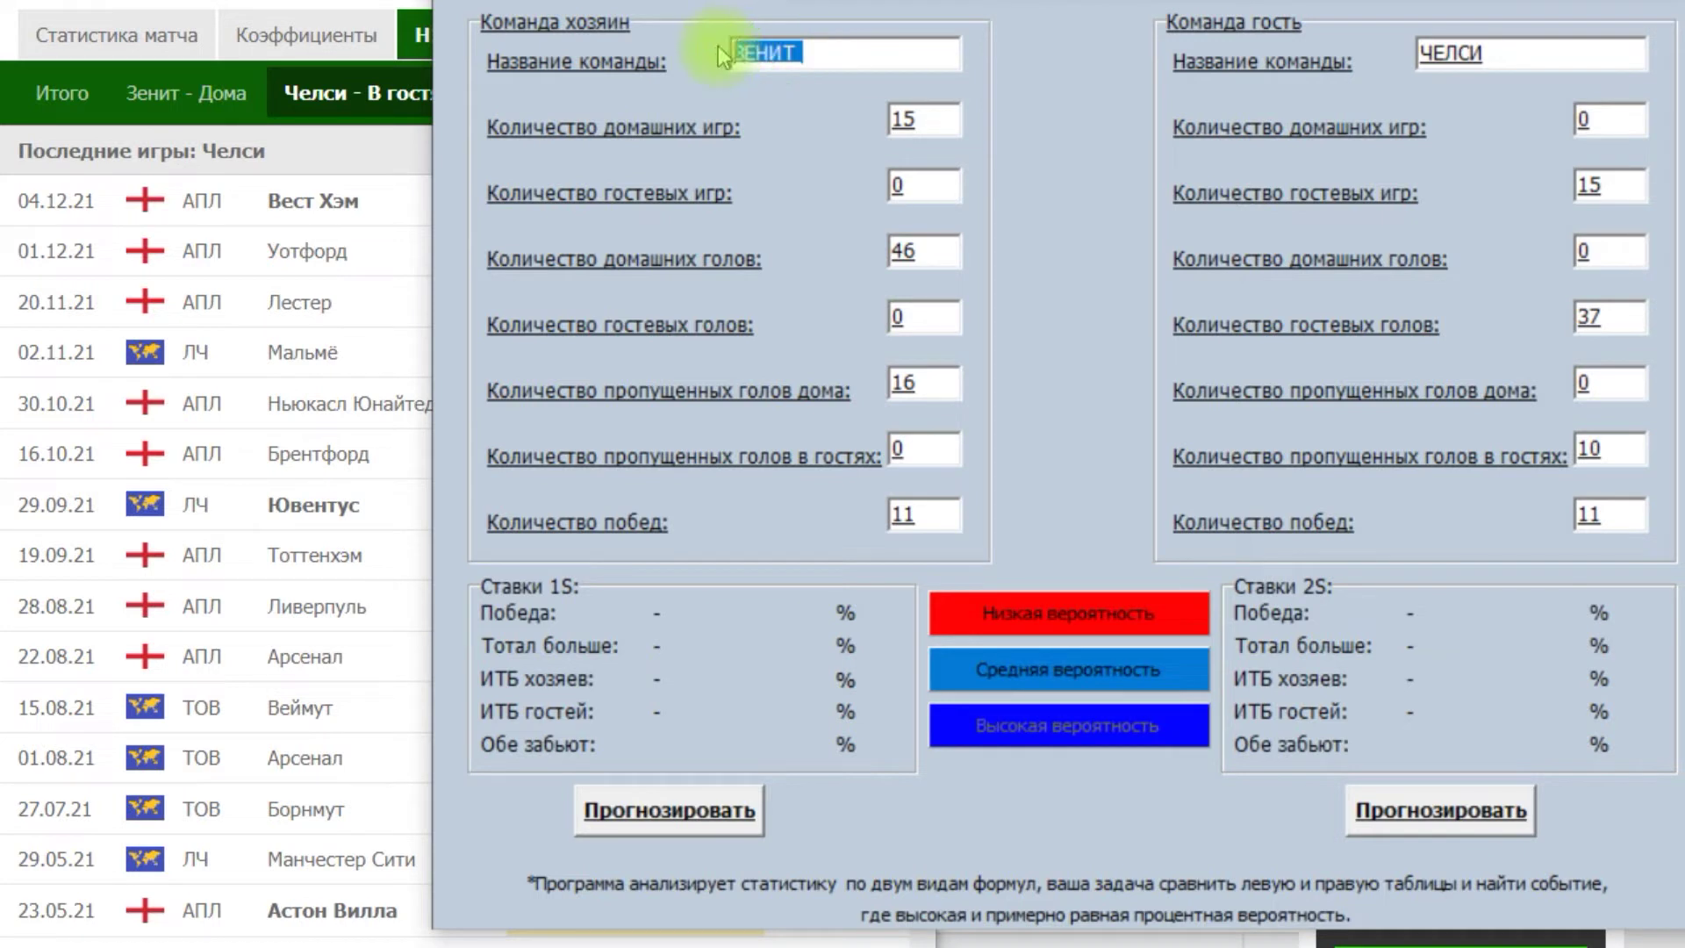
left_click(935, 115)
left_click(930, 250)
left_click_drag(929, 250, 872, 255)
left_click_drag(914, 382, 872, 379)
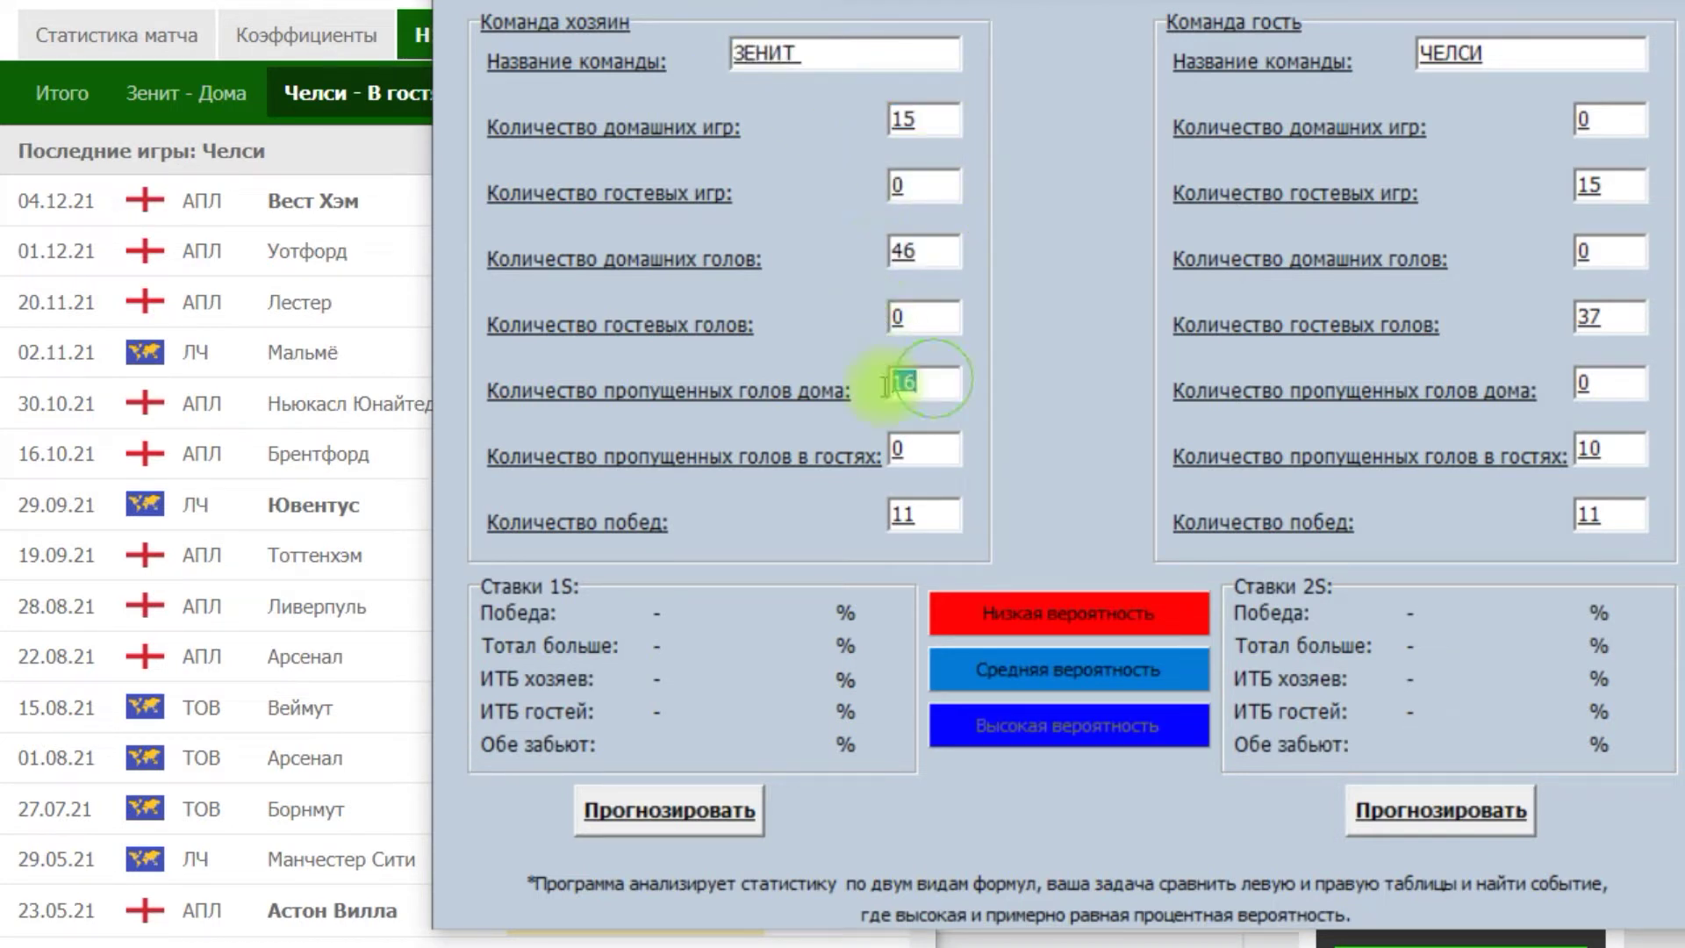
left_click_drag(921, 516, 894, 515)
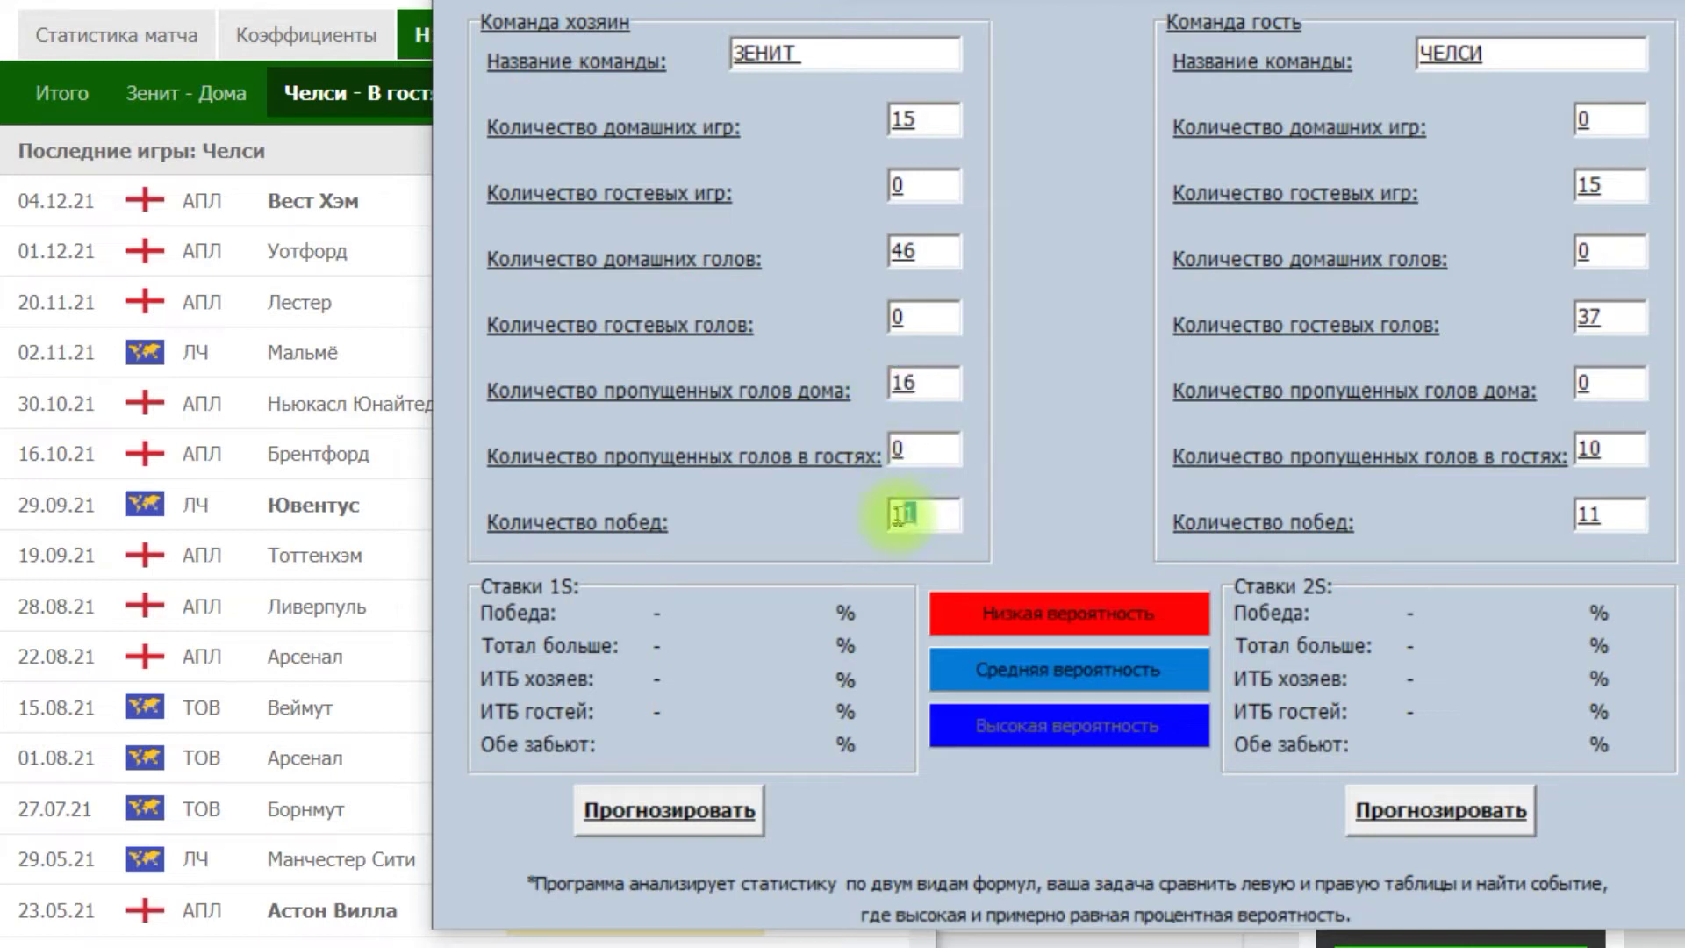
left_click_drag(1492, 54, 1415, 55)
left_click_drag(1625, 185, 1550, 189)
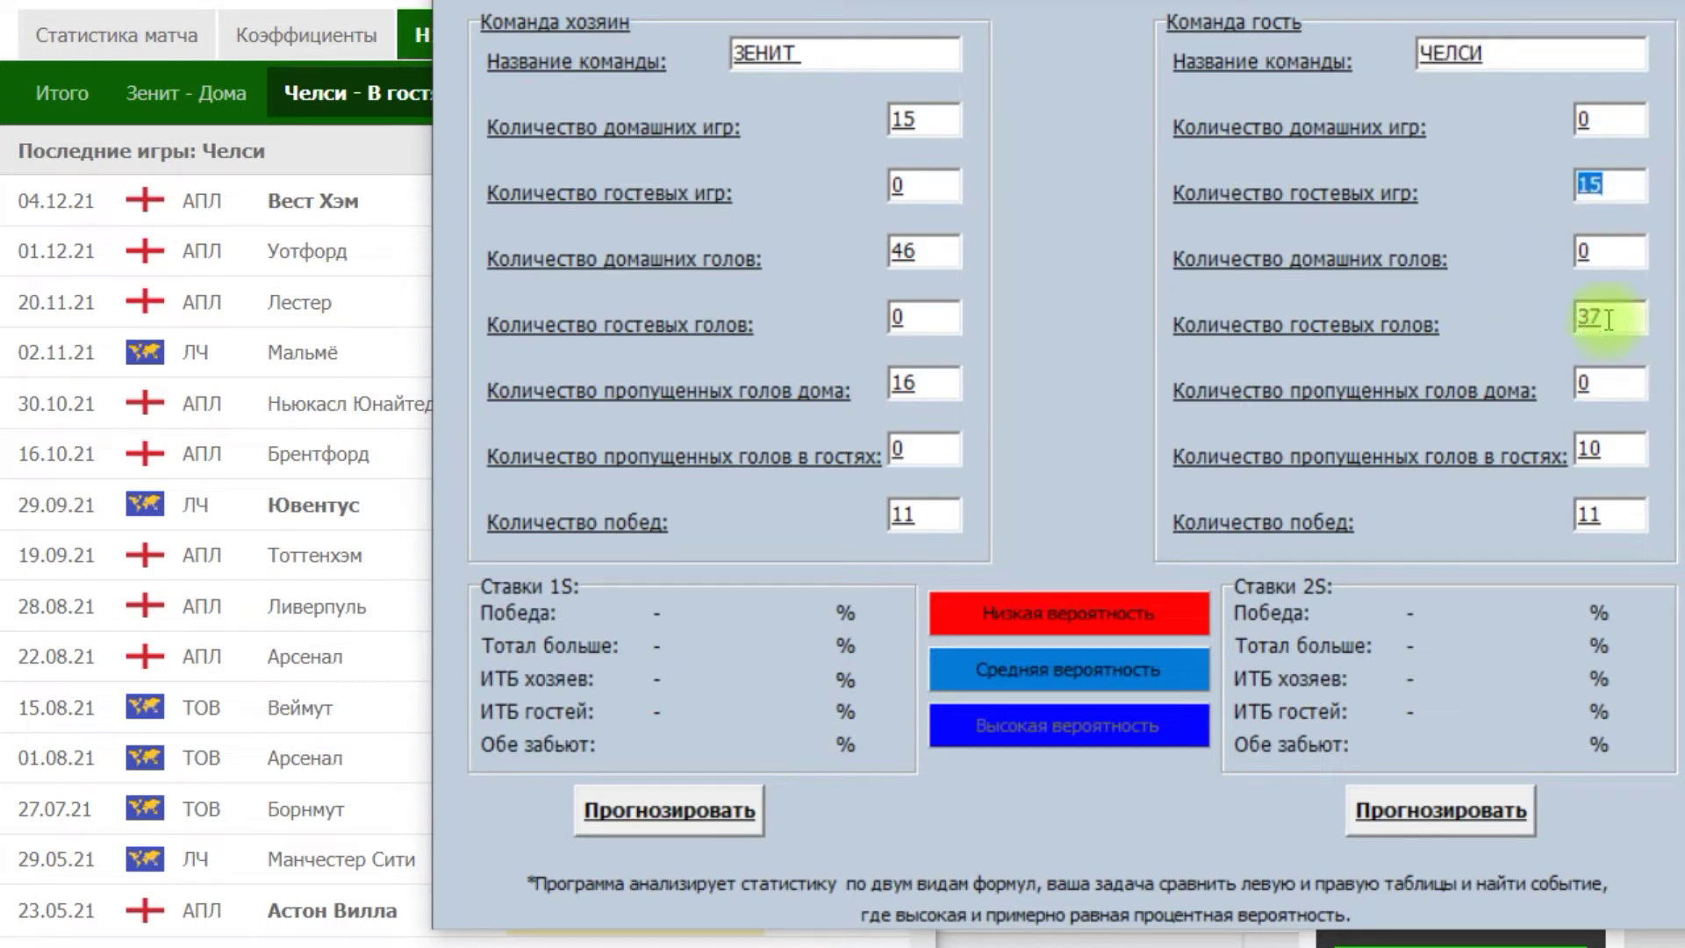
left_click_drag(1624, 316, 1571, 316)
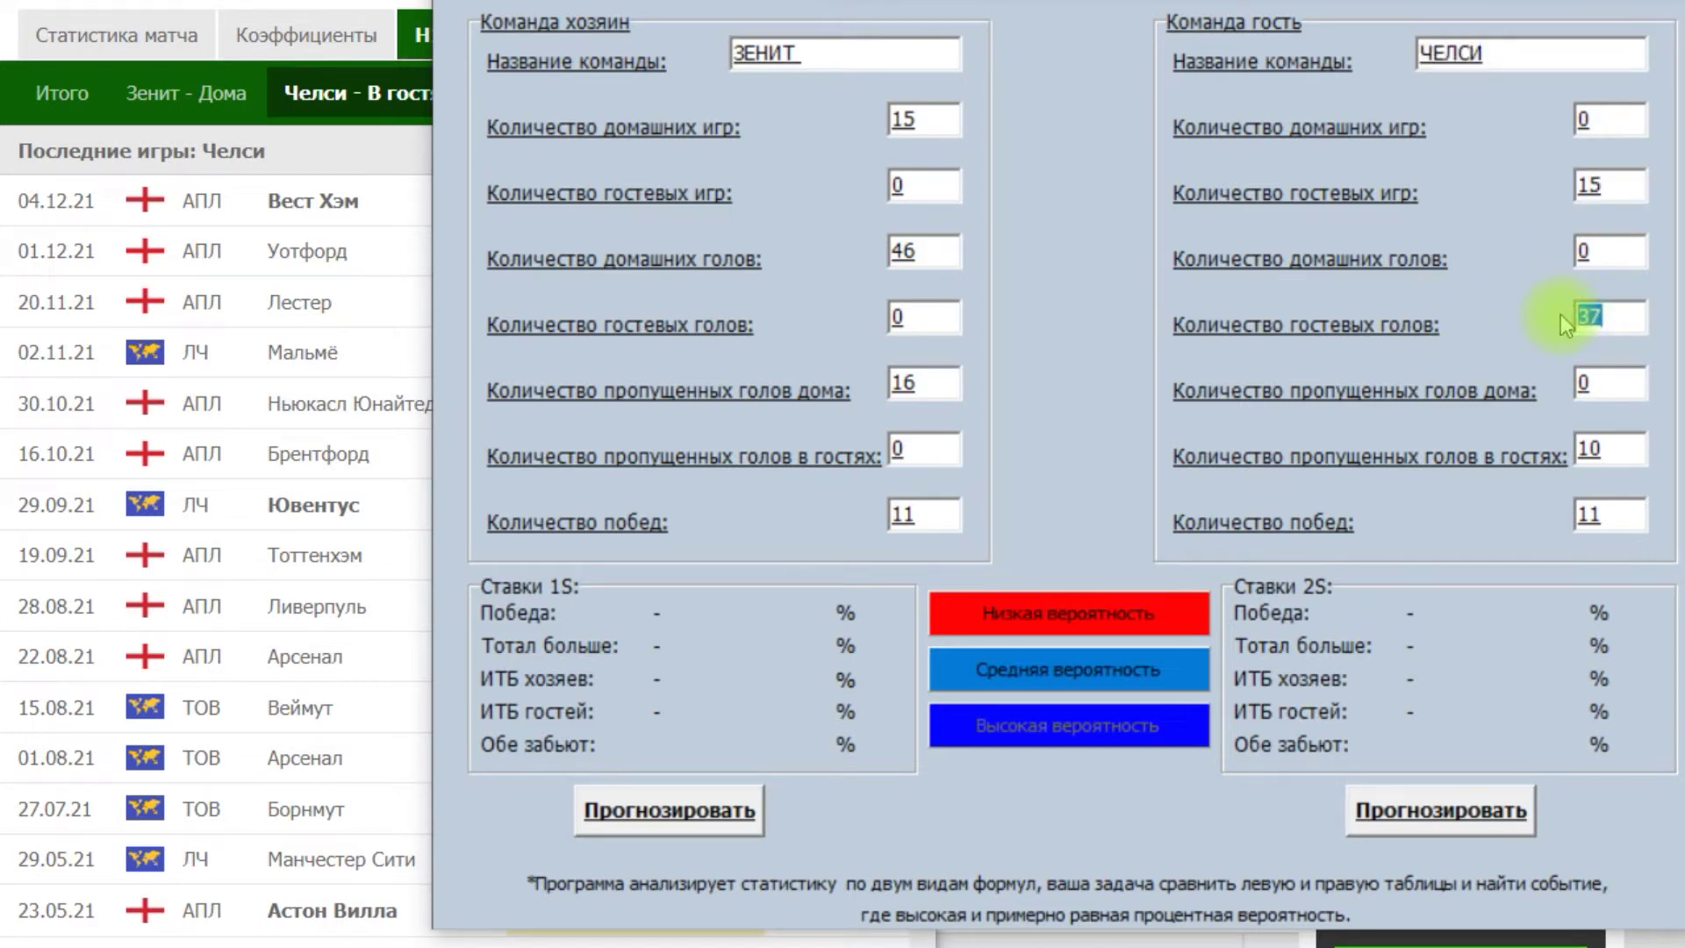
left_click_drag(1636, 449, 1529, 449)
left_click_drag(1633, 516, 1541, 526)
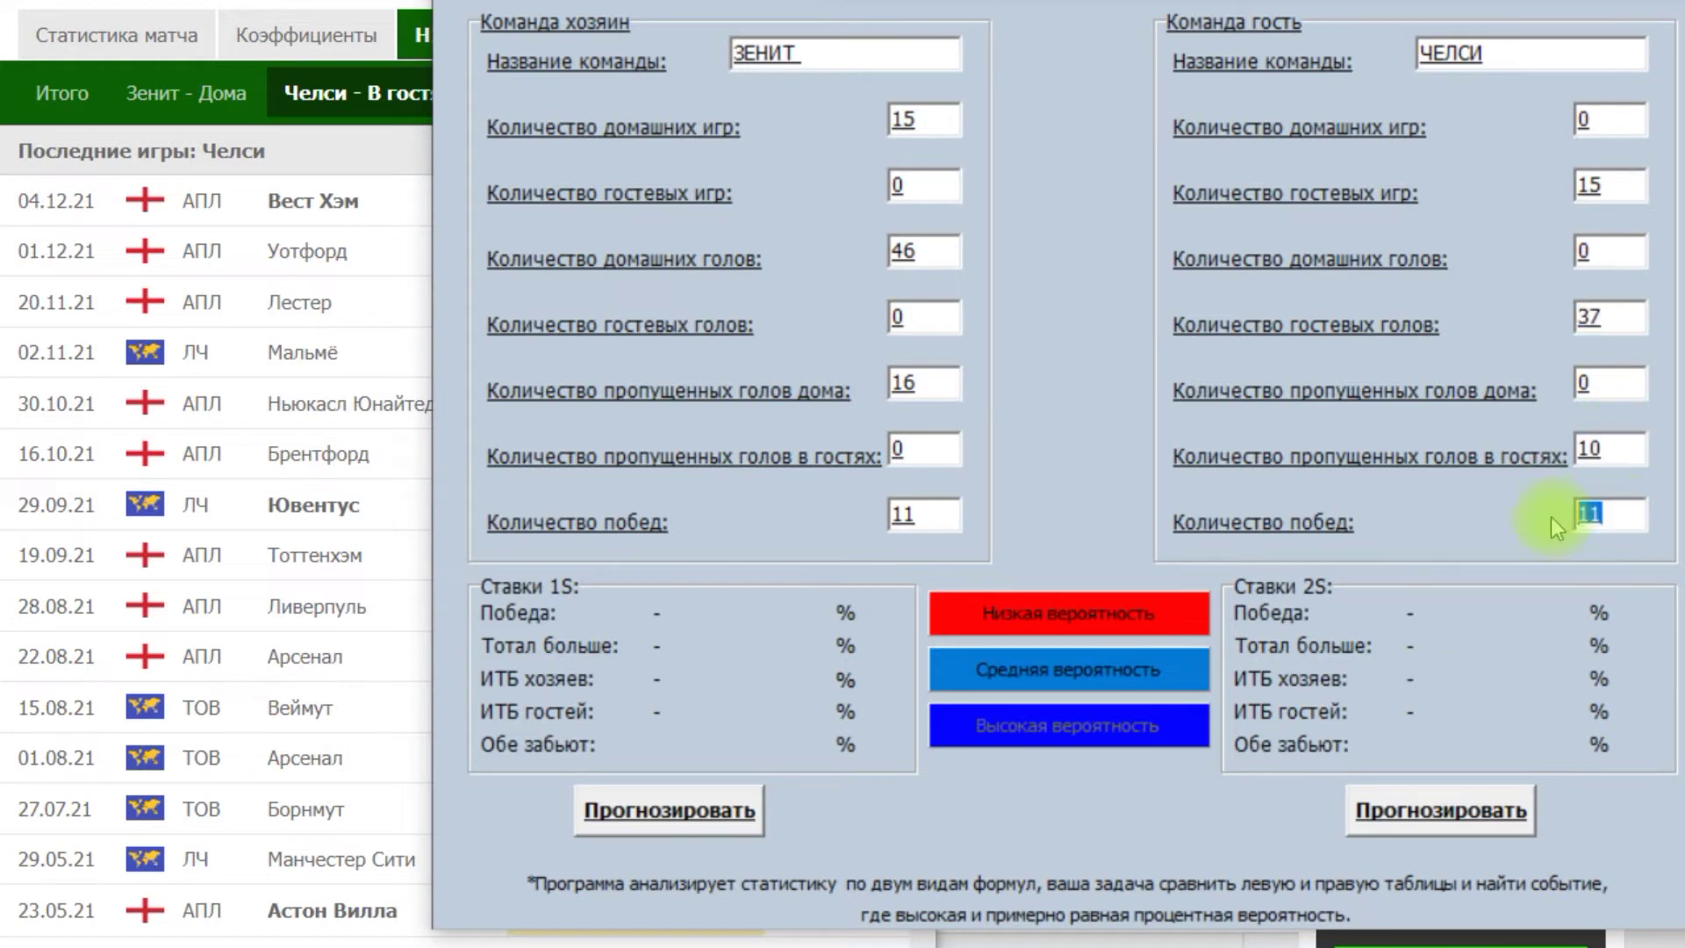
Step: Calculate both the 1S and 2S forecasts for the Зенит – Челси match
left_click(712, 812)
left_click(1386, 805)
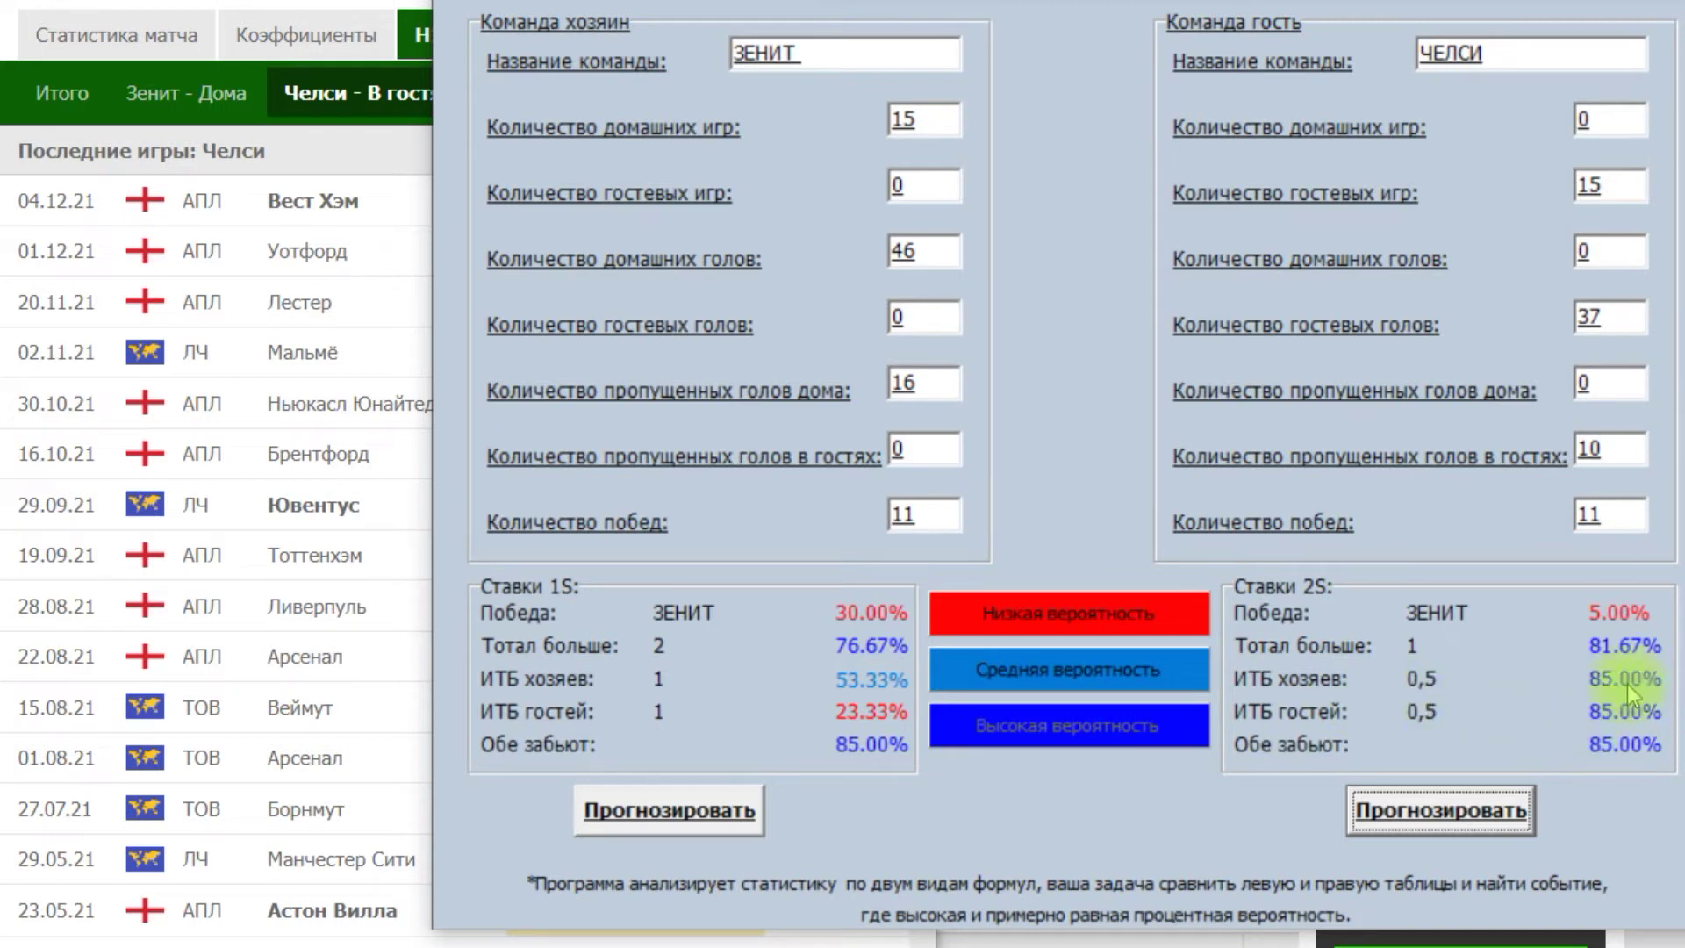
Step: Return to the head of the Зенит – Челси match page and bring up the match odds
left_click(396, 146)
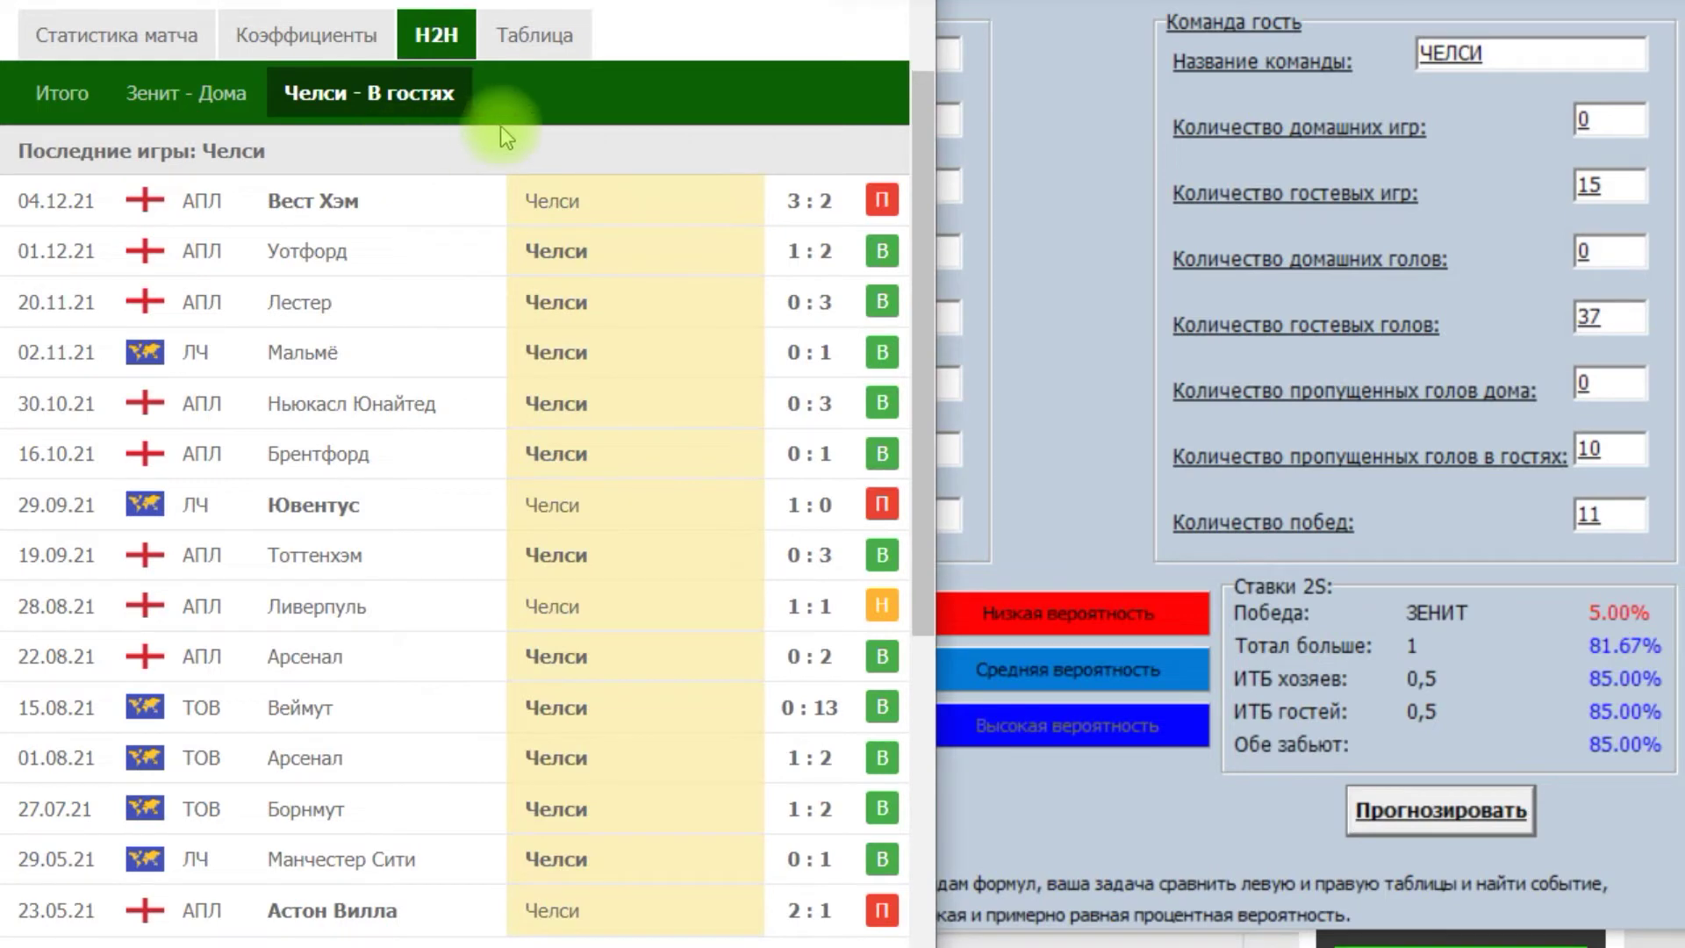
left_click_drag(920, 149, 919, 49)
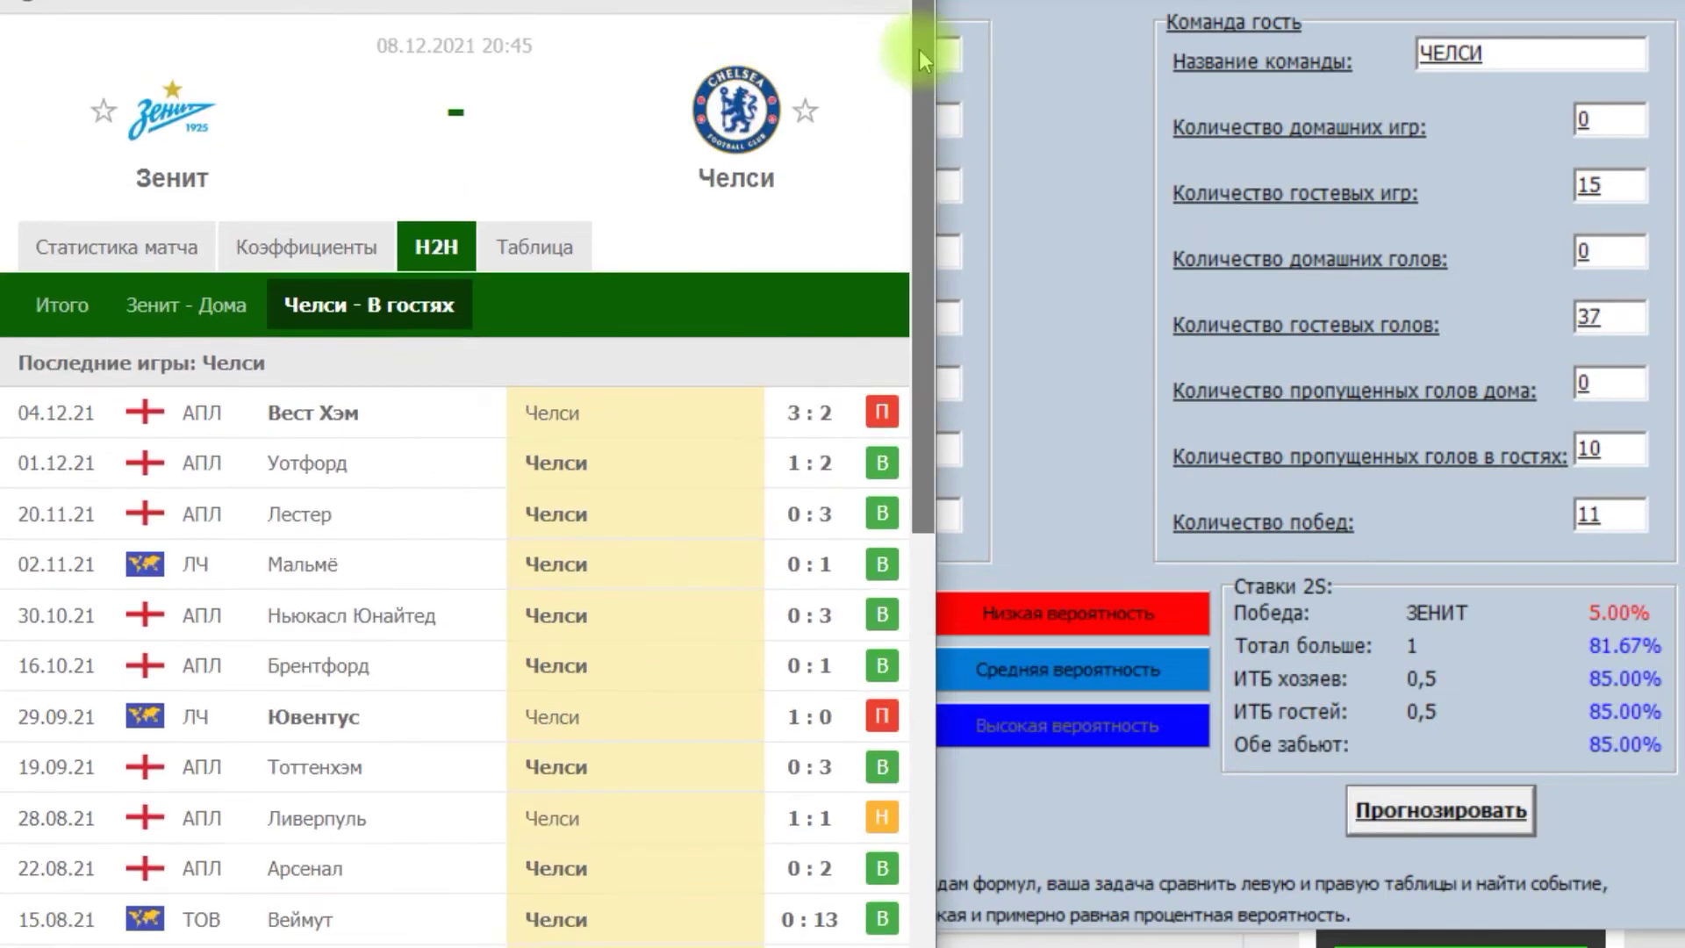
double_click(345, 253)
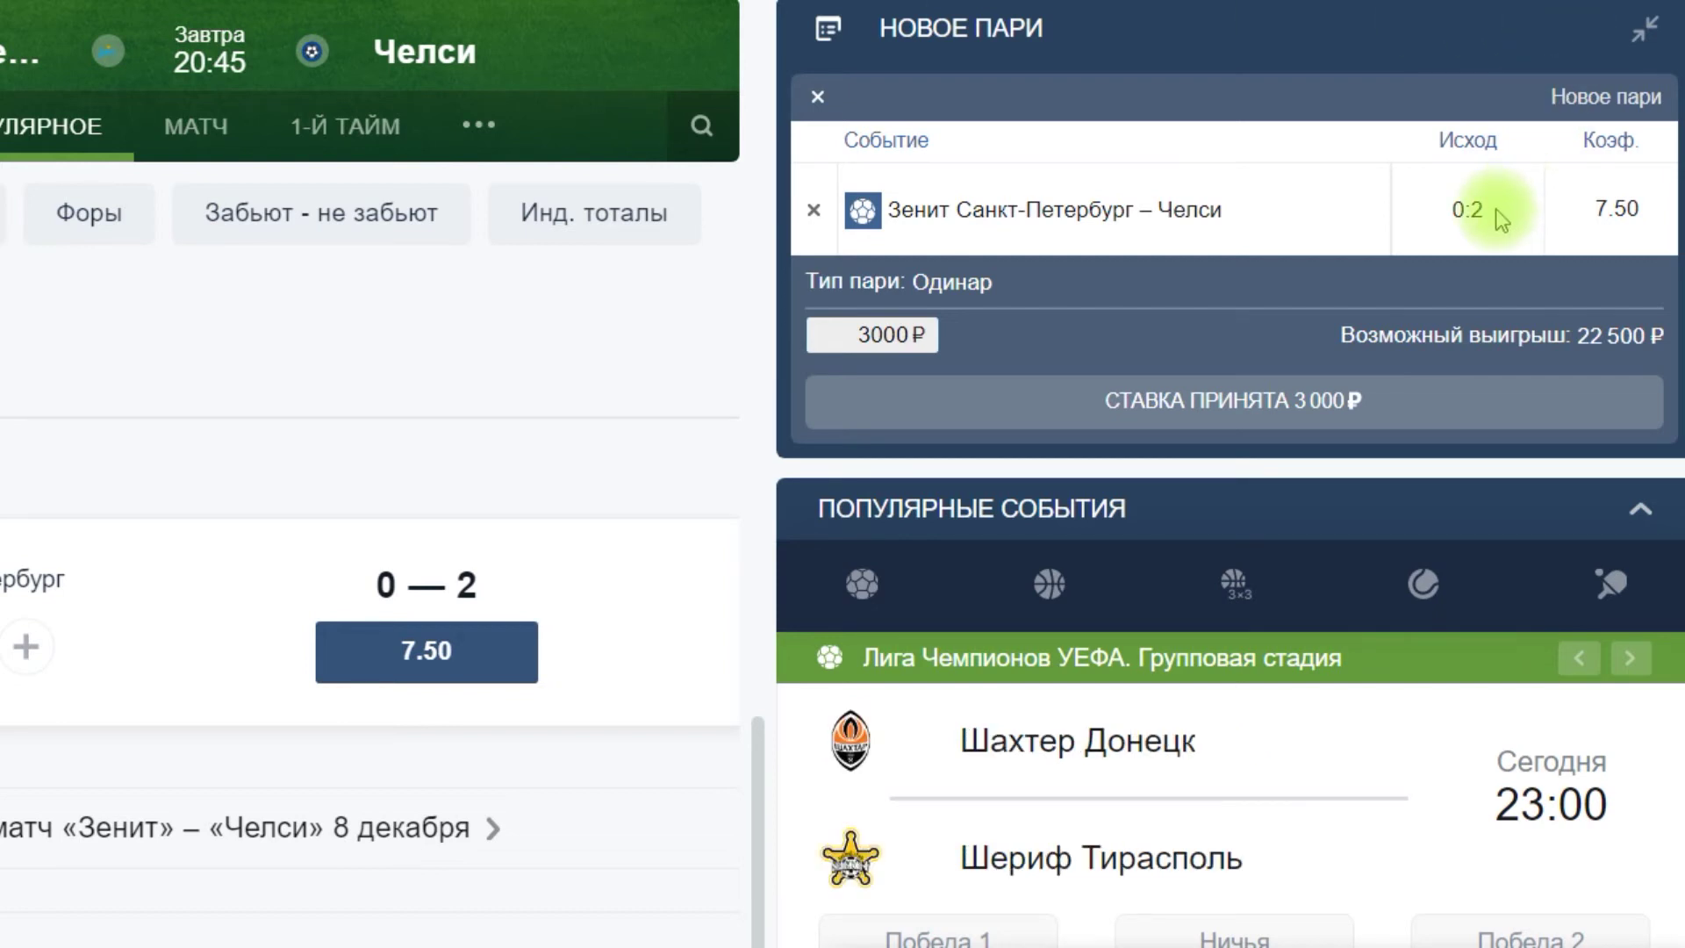
Step: Check the outcome, odds and possible winnings on the accepted Зенит – Челси exact-score bets
left_click_drag(1447, 209, 1484, 213)
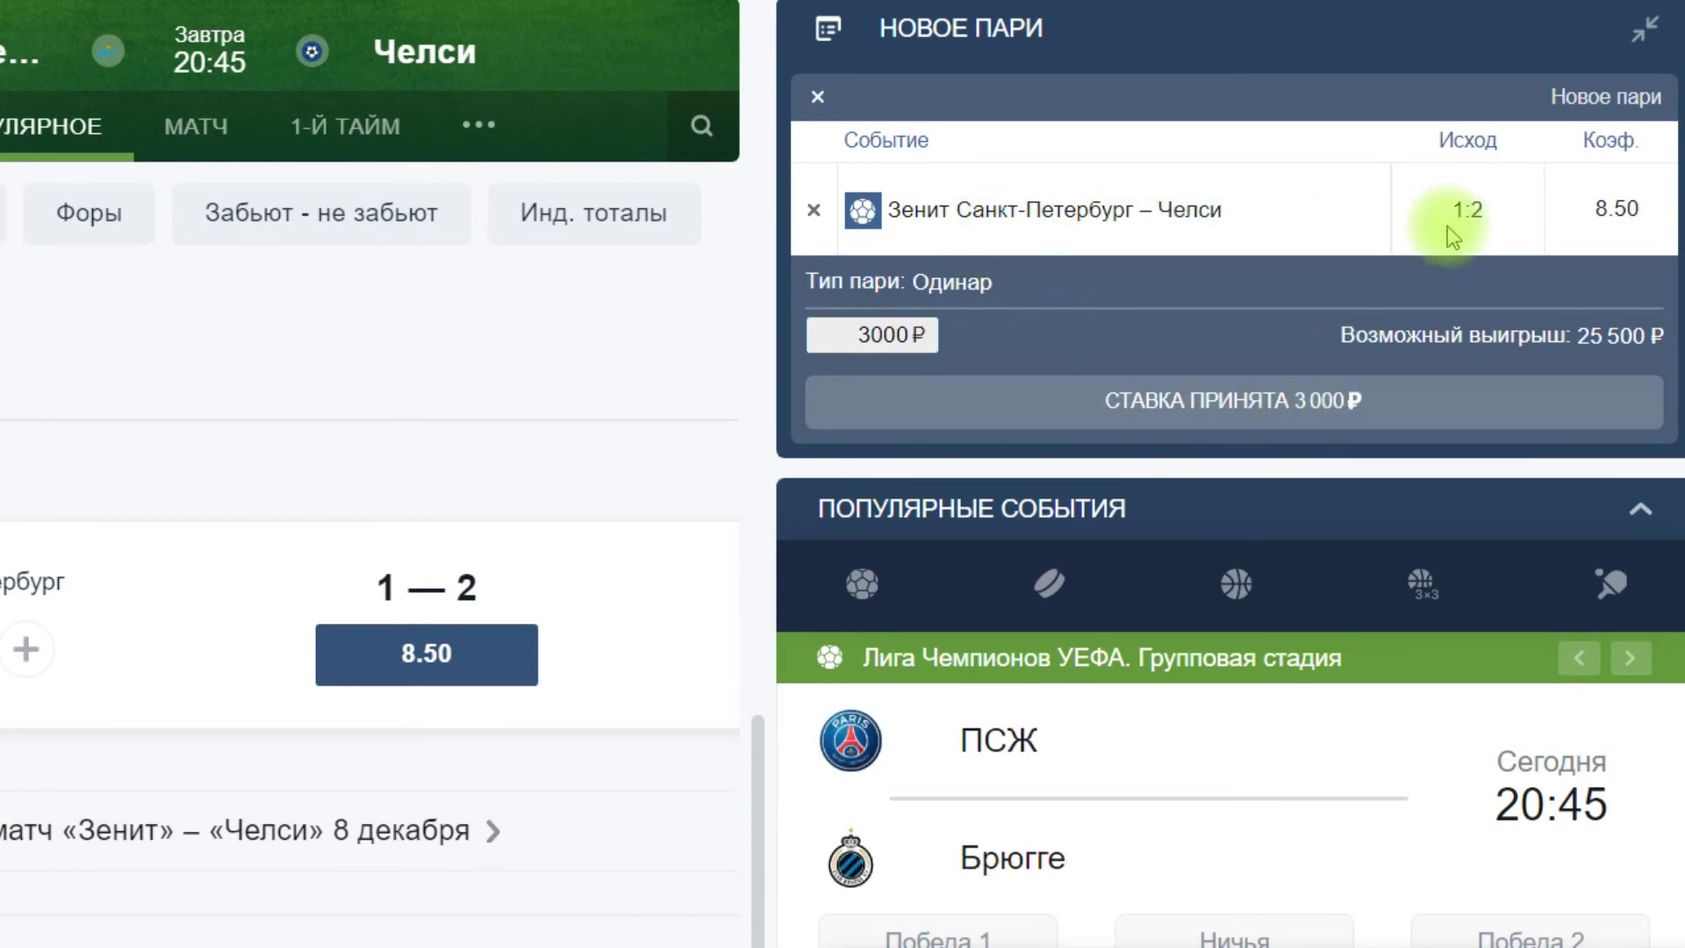
double_click(1628, 211)
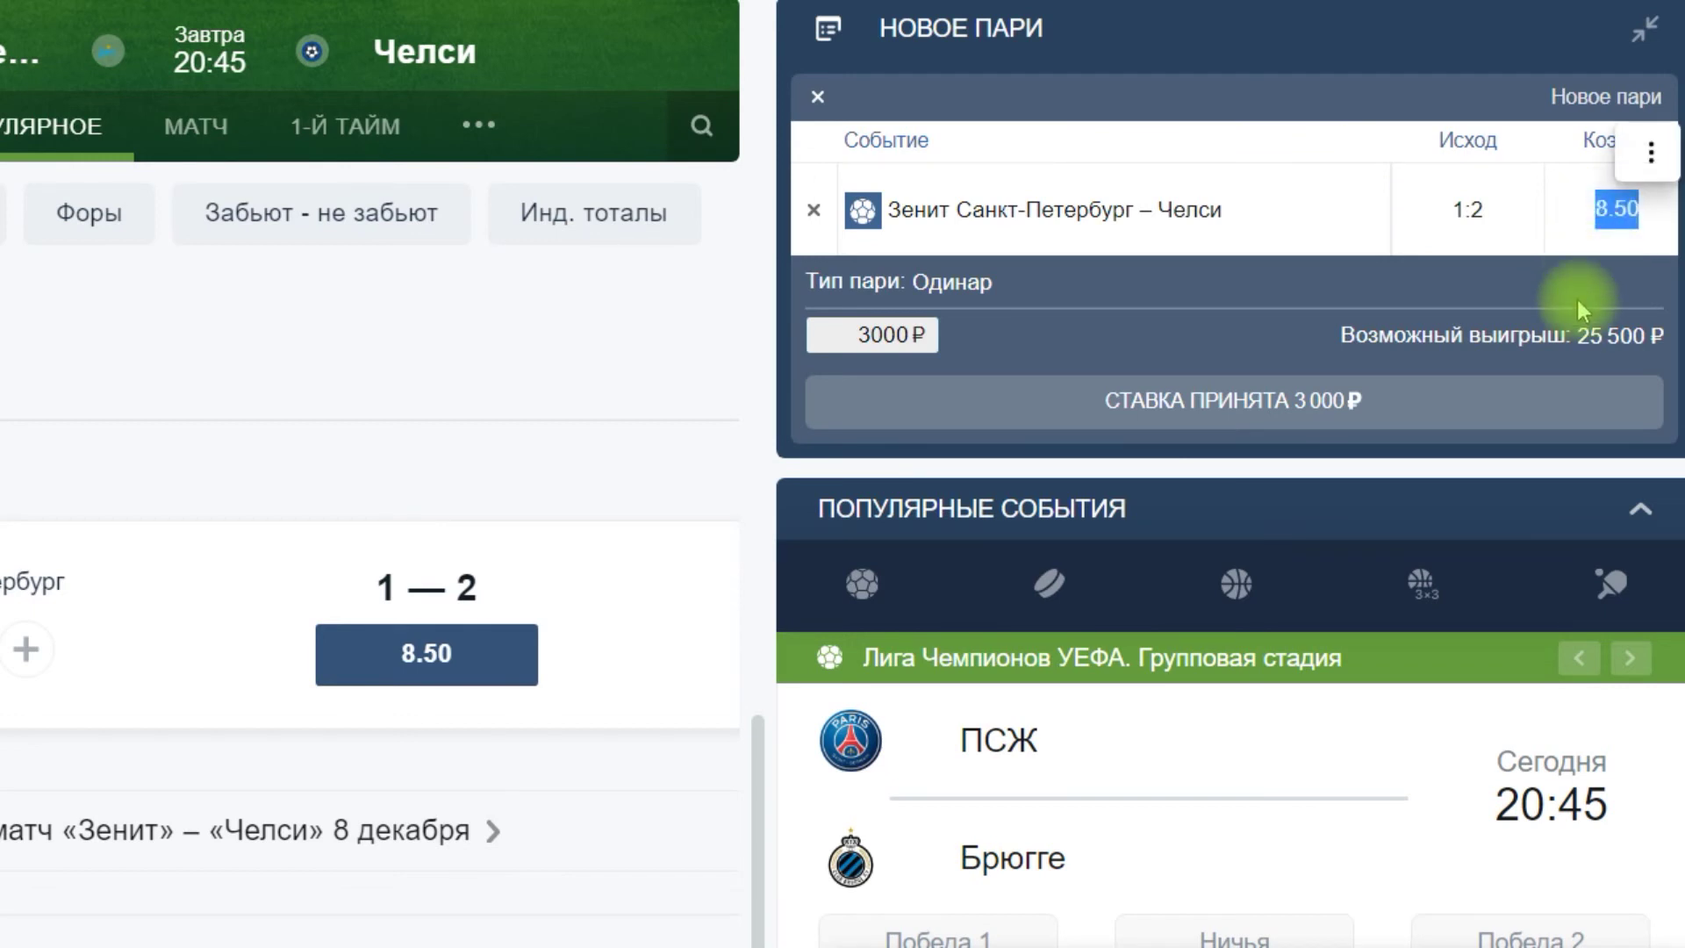
left_click_drag(1577, 342, 1646, 347)
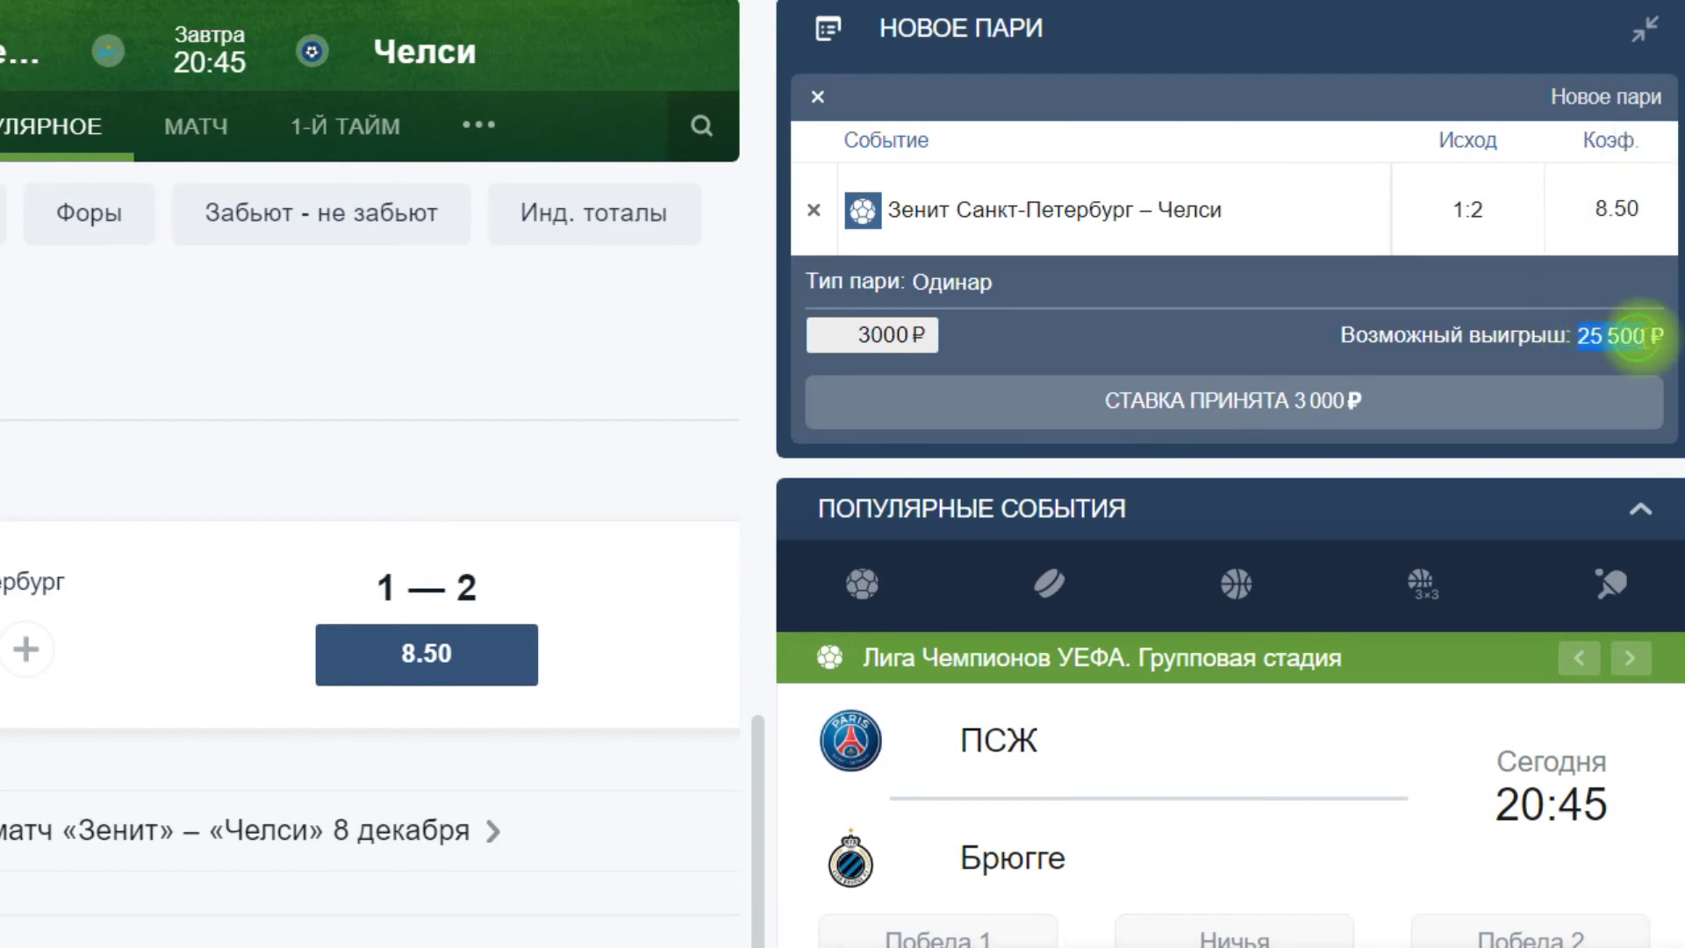